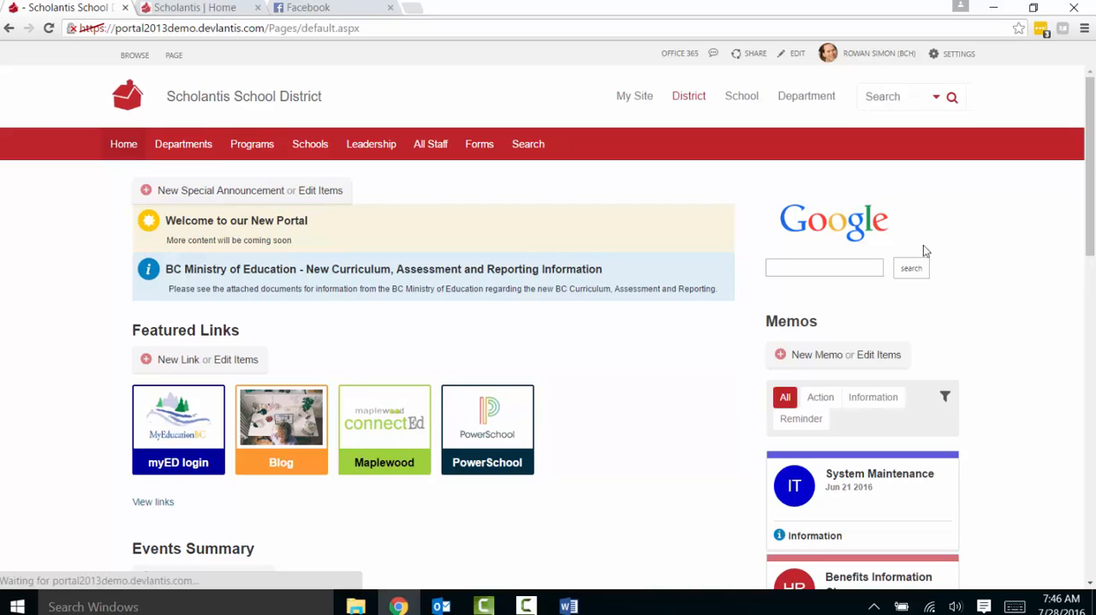
Open My Site and start a new class site titled "English 10".
click(638, 99)
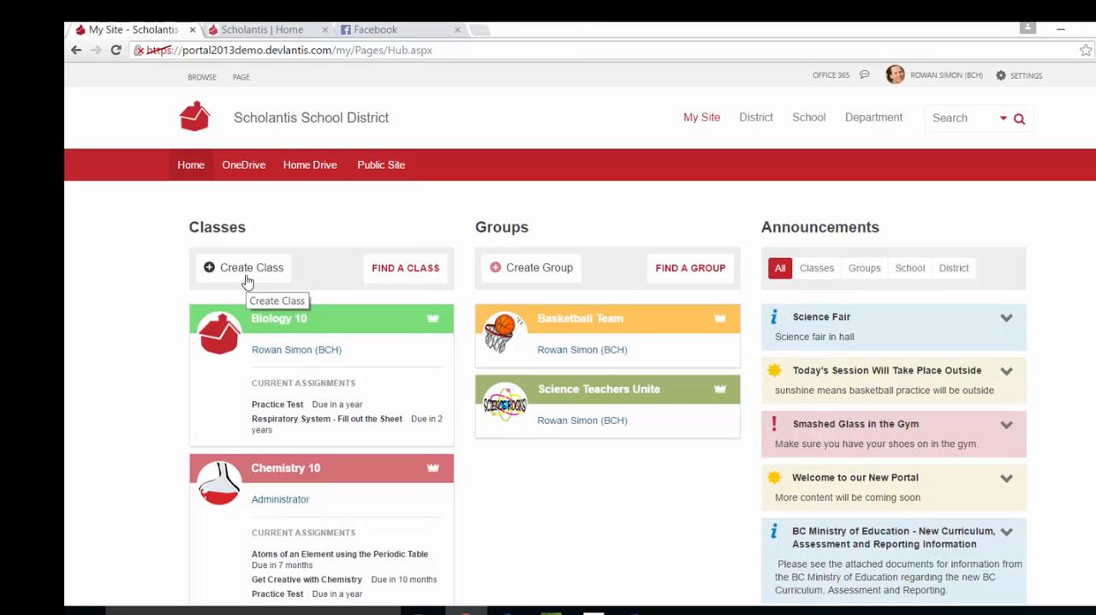
click(248, 272)
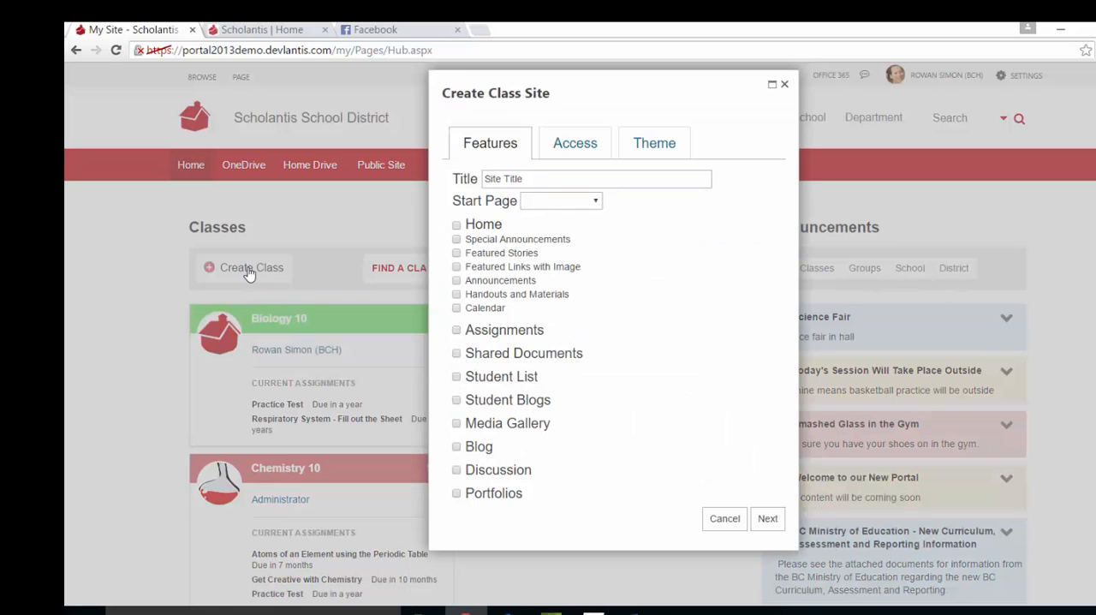
click(546, 180)
text(English 10)
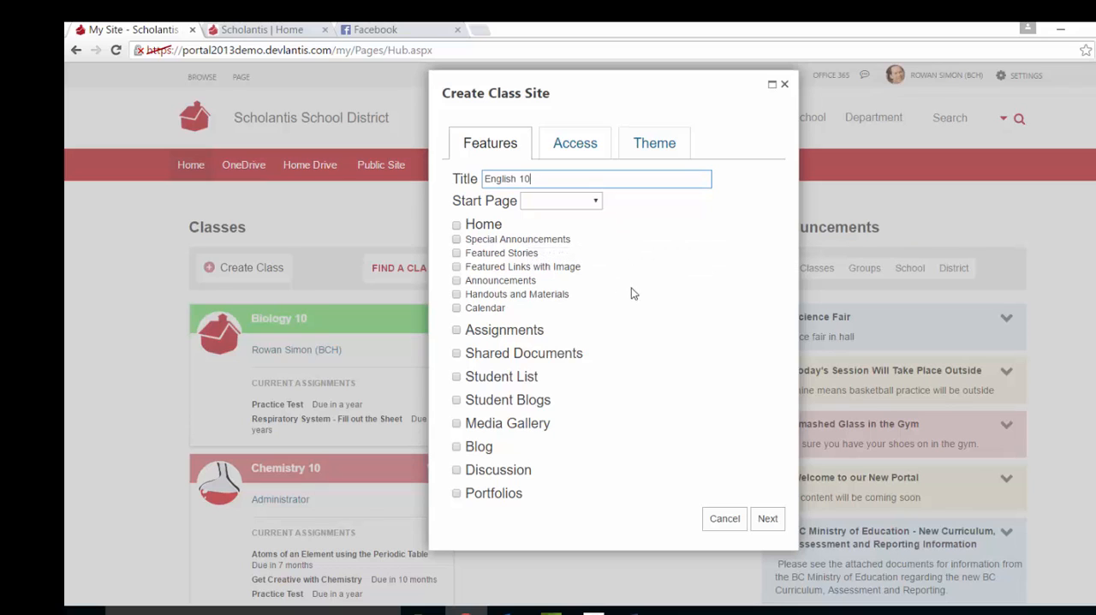
Enable Home with all its sub-features and every other feature from Assignments through Portfolios, and continue to the access settings.
click(457, 226)
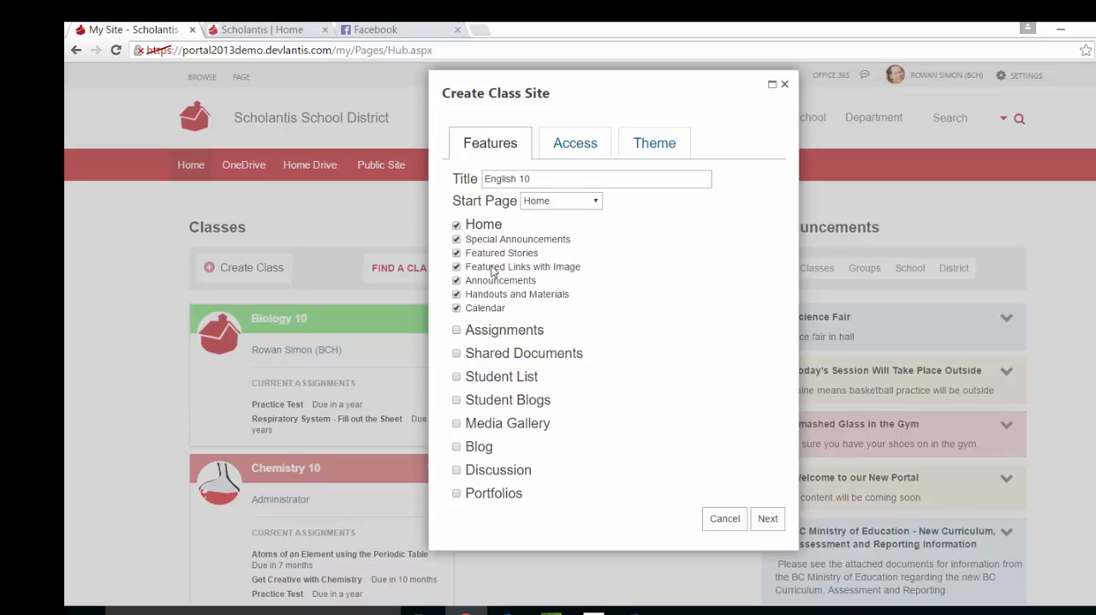
click(457, 331)
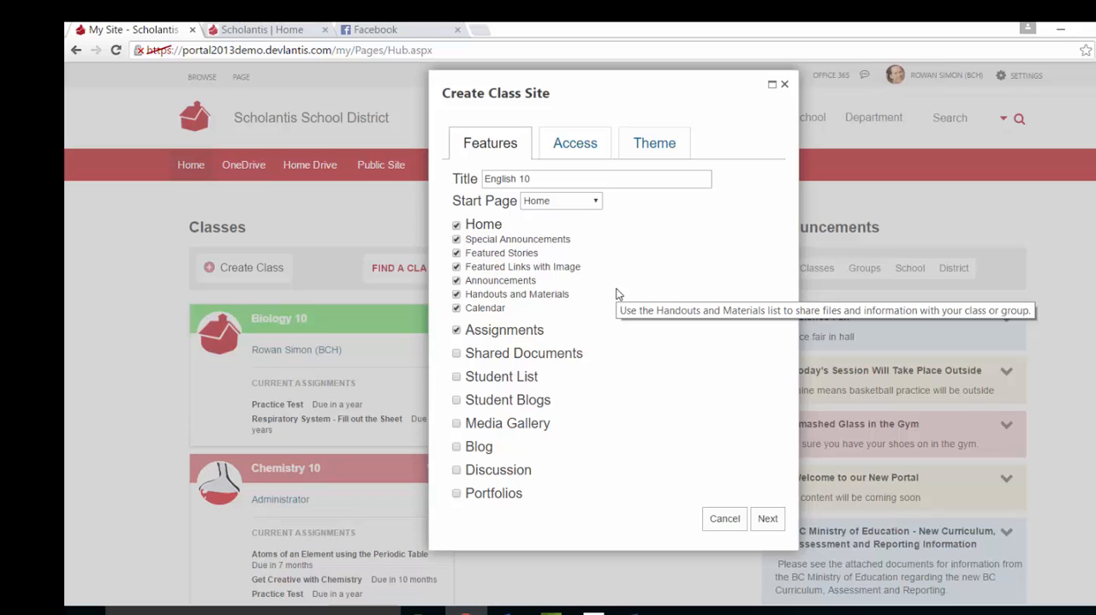
click(457, 355)
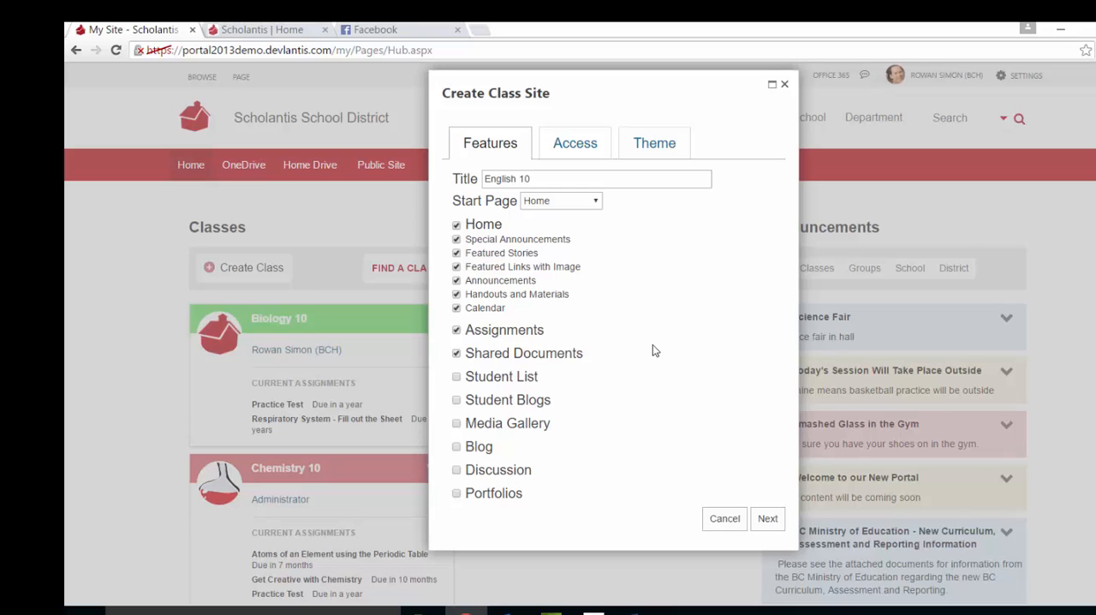
click(456, 376)
click(456, 401)
click(457, 424)
click(458, 447)
click(456, 470)
click(456, 493)
click(768, 519)
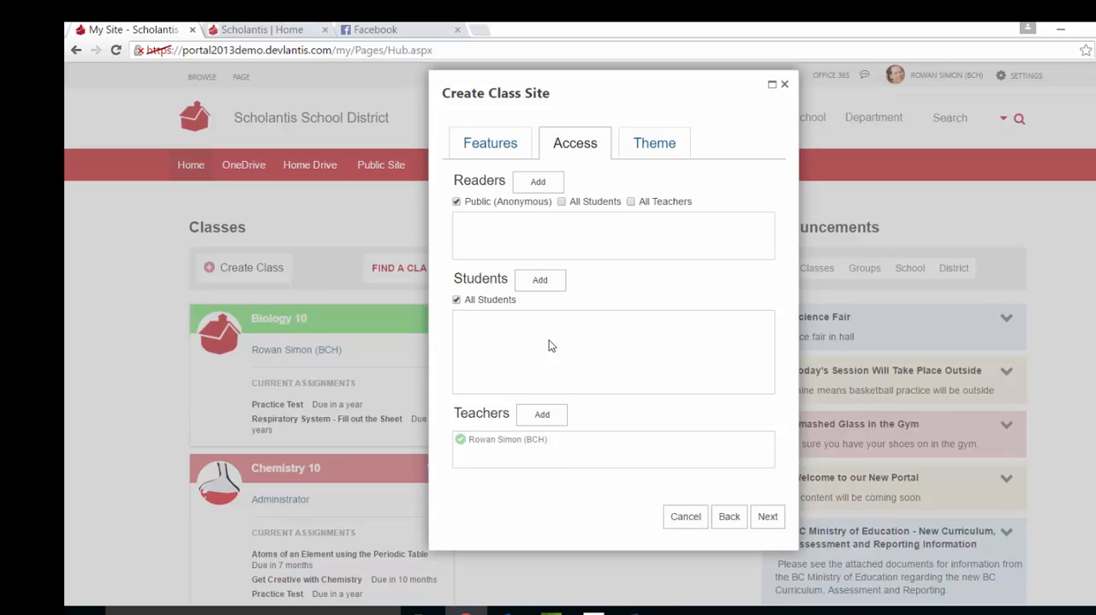
Search the directory for "a" and add two people from the results as students of the class.
click(545, 288)
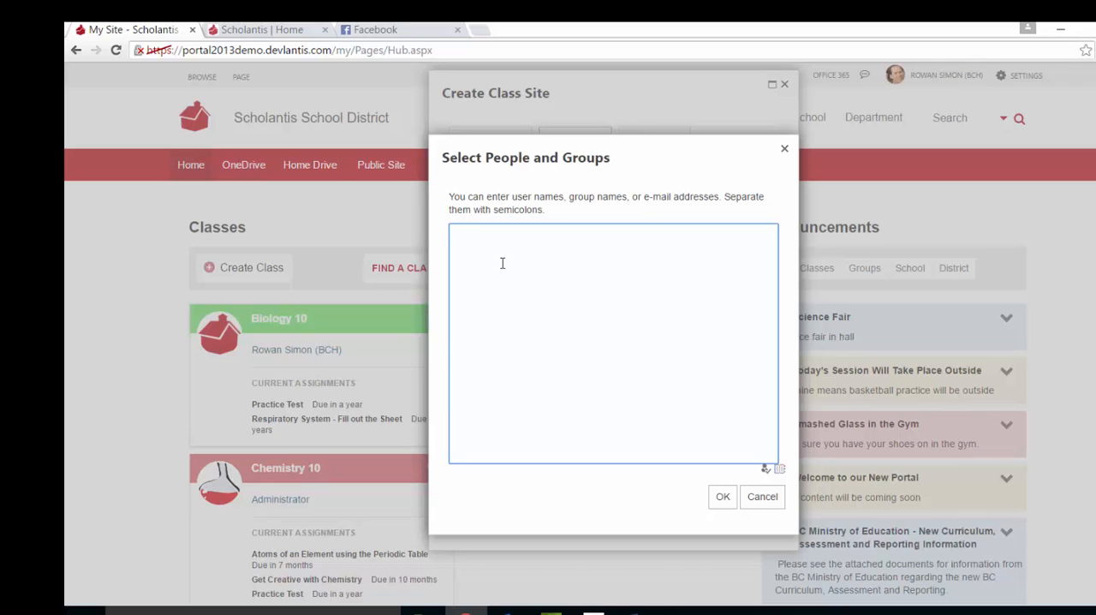
click(778, 471)
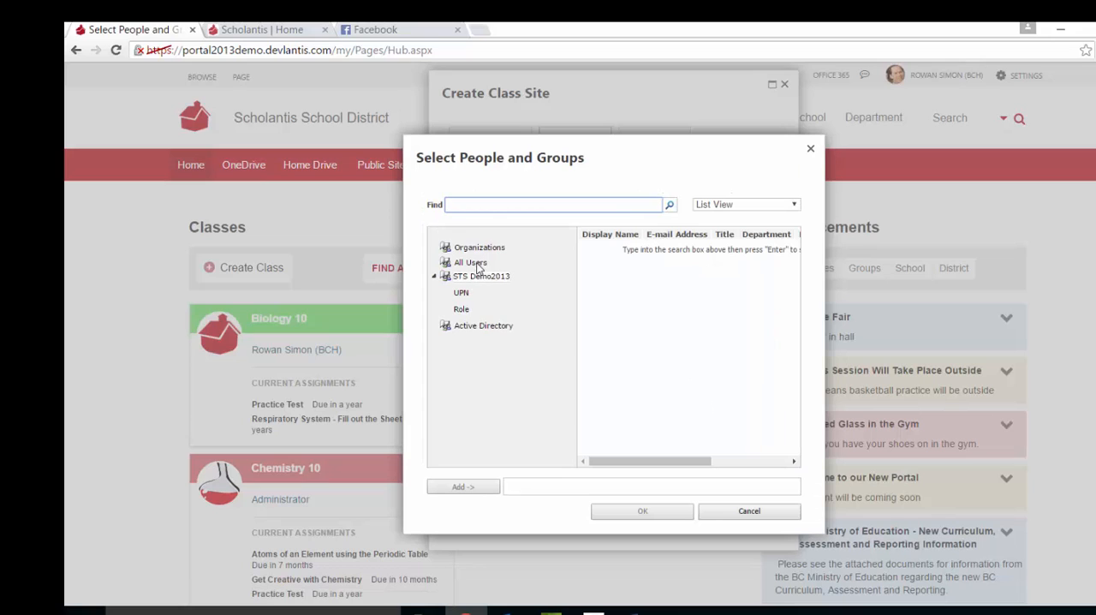
text(a)
key(Return)
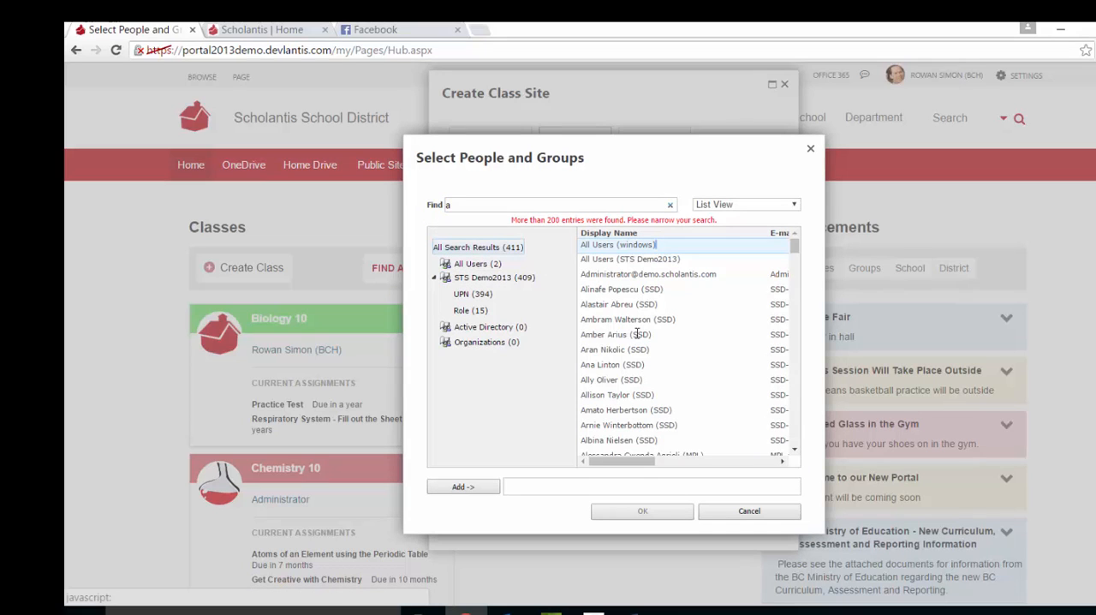
click(620, 305)
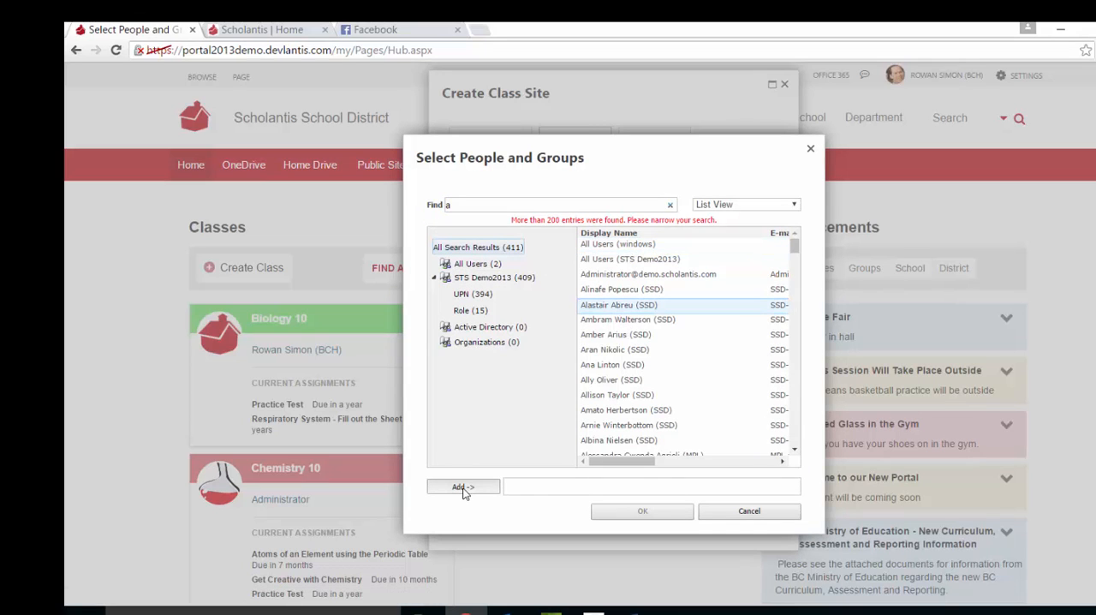
click(463, 488)
click(629, 396)
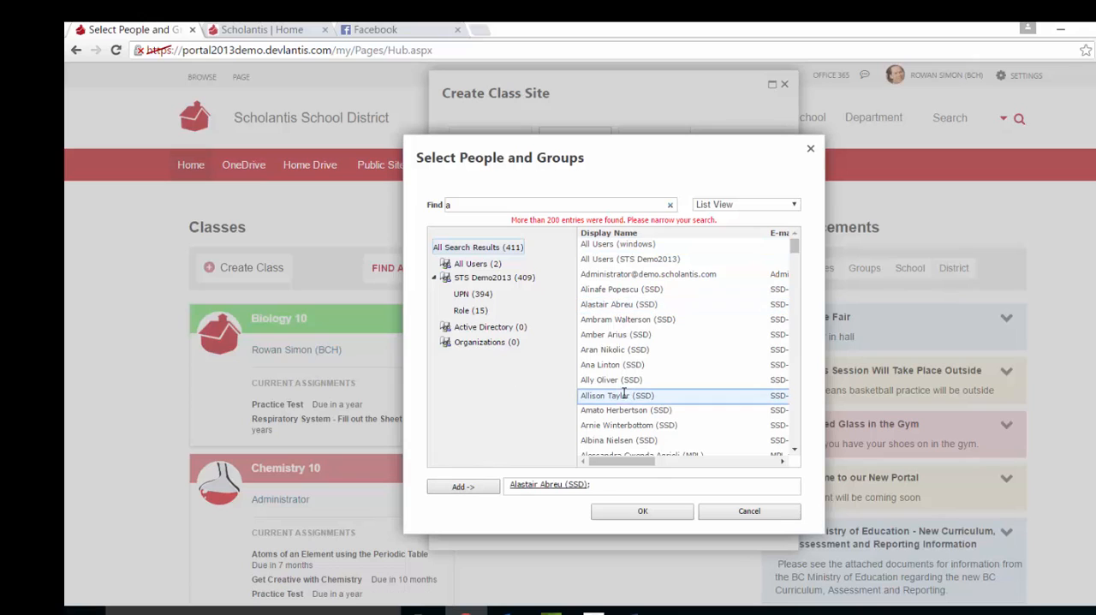
click(476, 486)
click(666, 514)
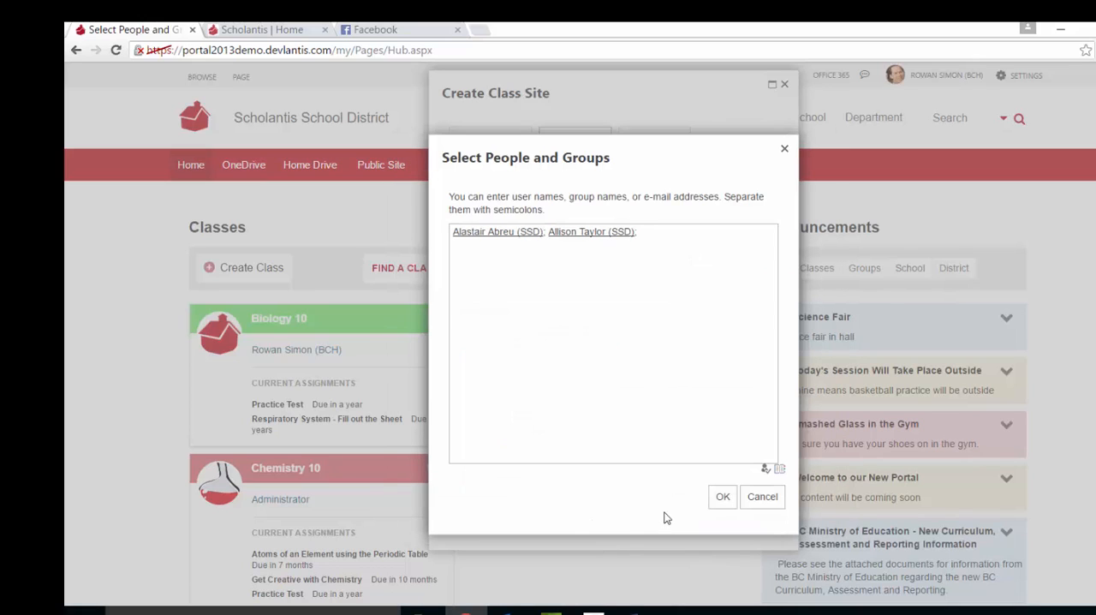
click(723, 497)
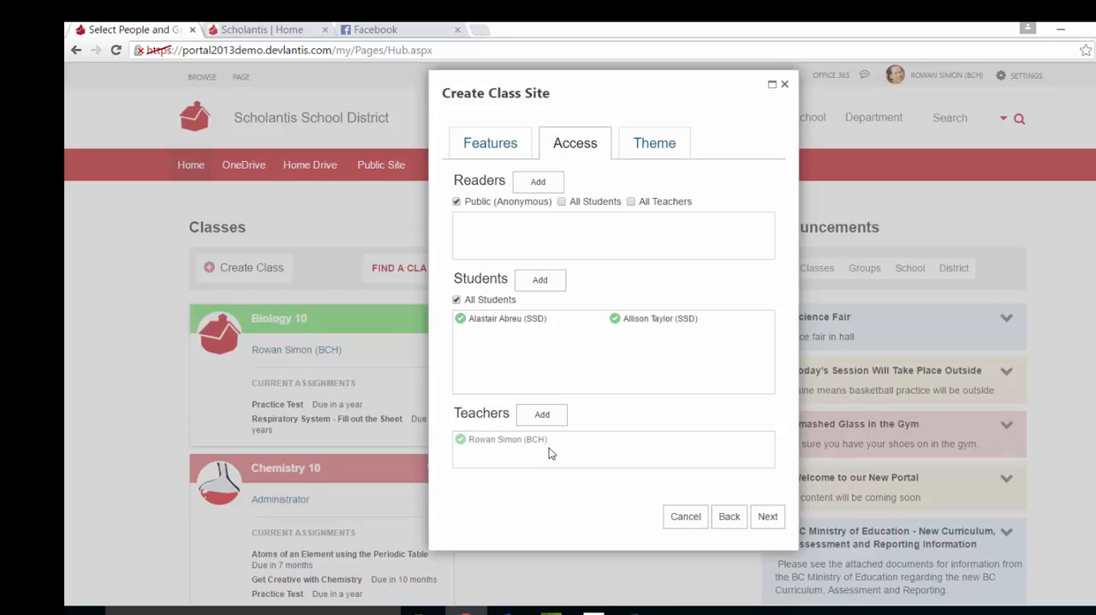
Try to create the class site with the butterfly image as its logo and a dark blue theme colour.
click(767, 516)
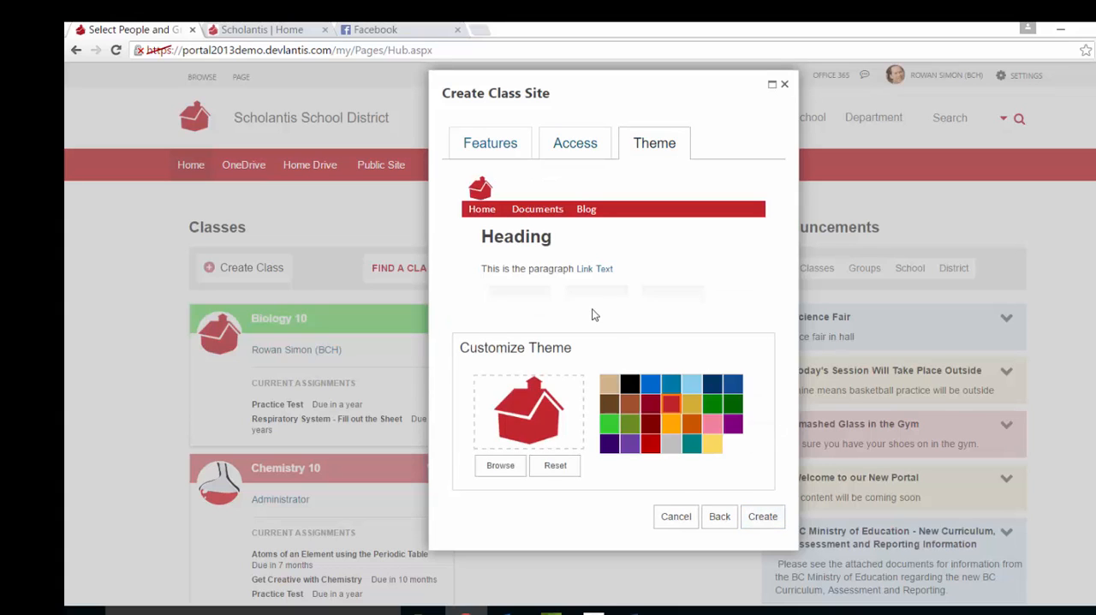
click(501, 467)
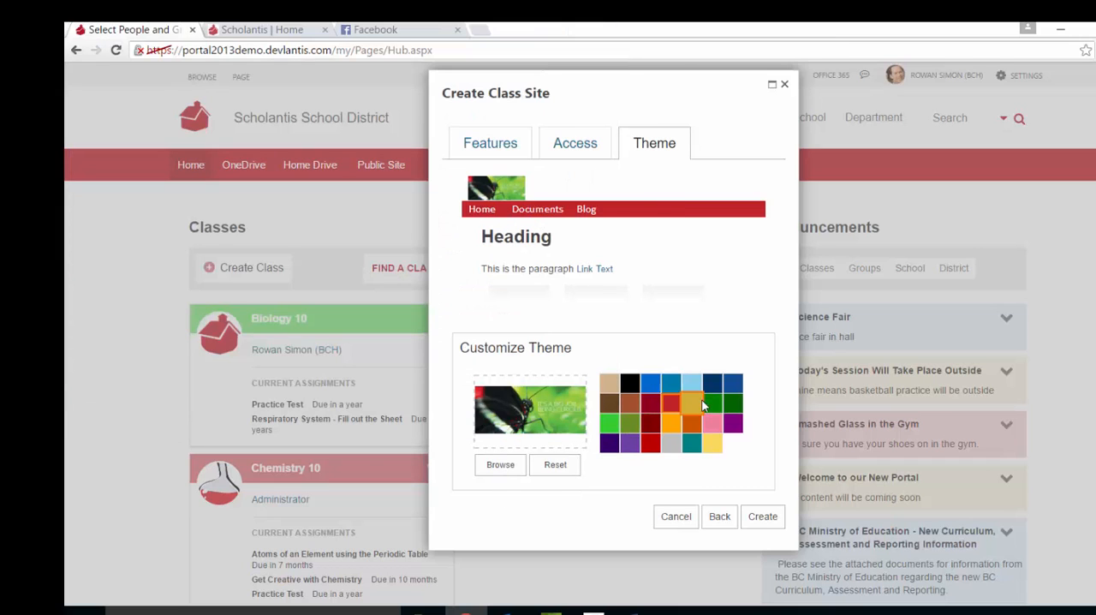
click(731, 381)
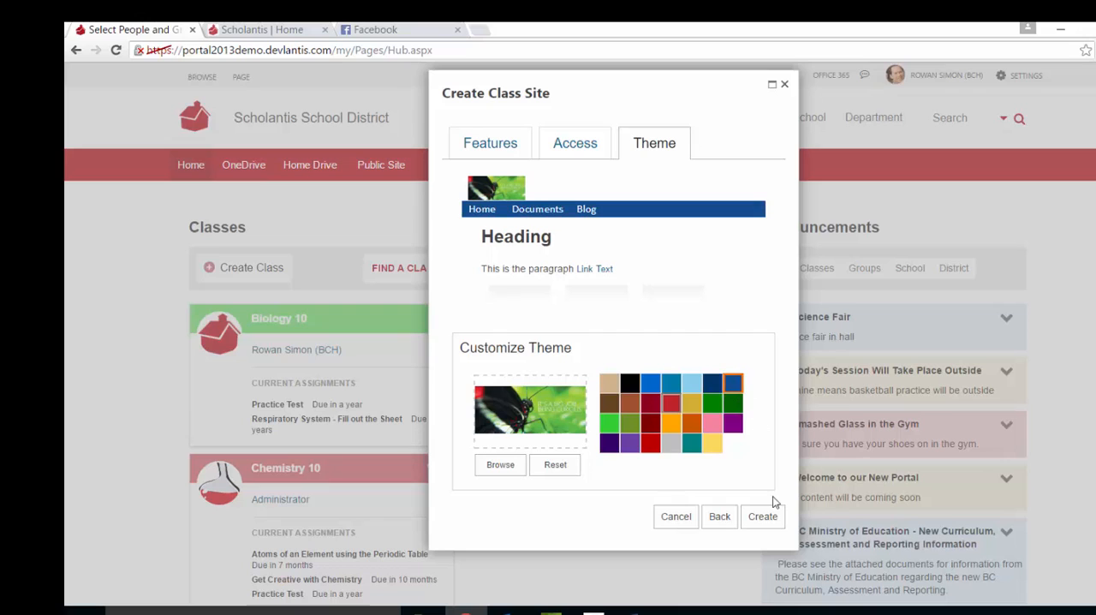
click(764, 517)
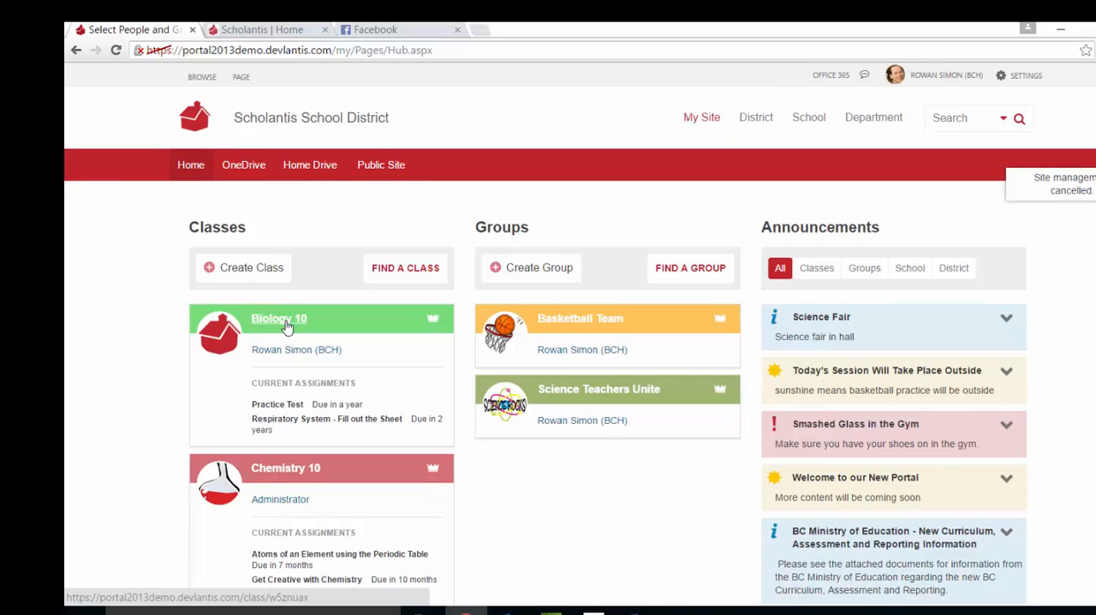
Open the Biology 10 class site and review its home page from the special announcements to the event calendar.
click(285, 326)
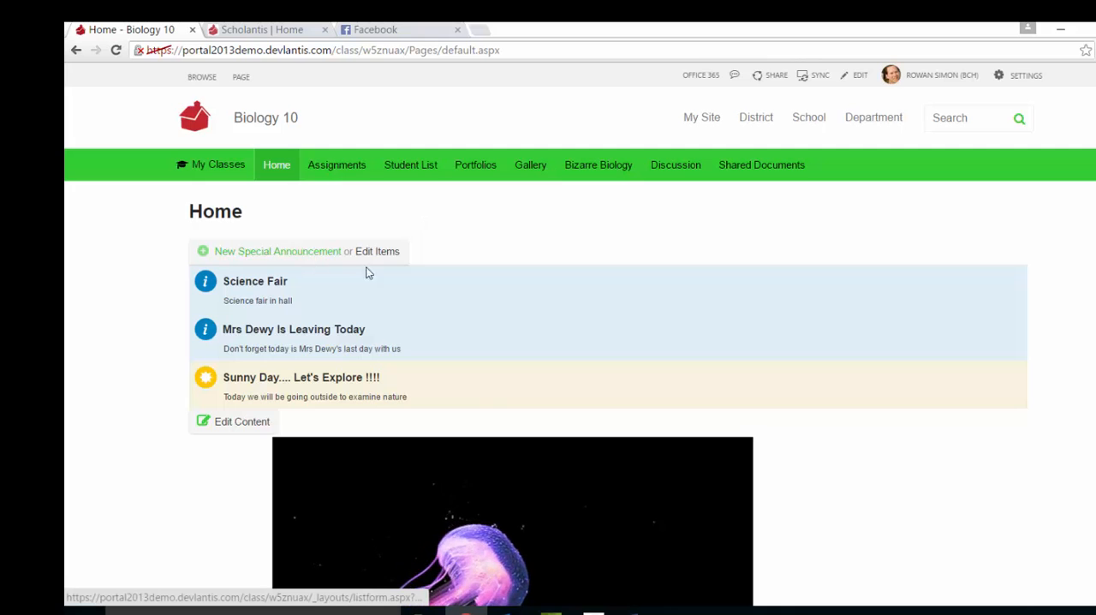
scroll(513, 272, down, 3)
scroll(514, 268, down, 2)
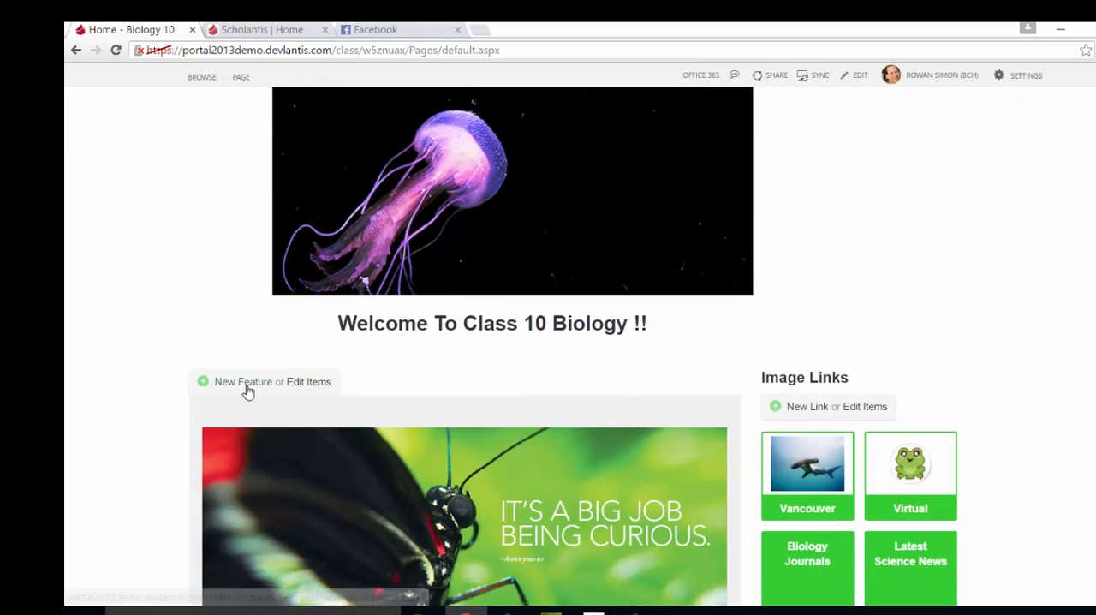
scroll(824, 356, down, 1)
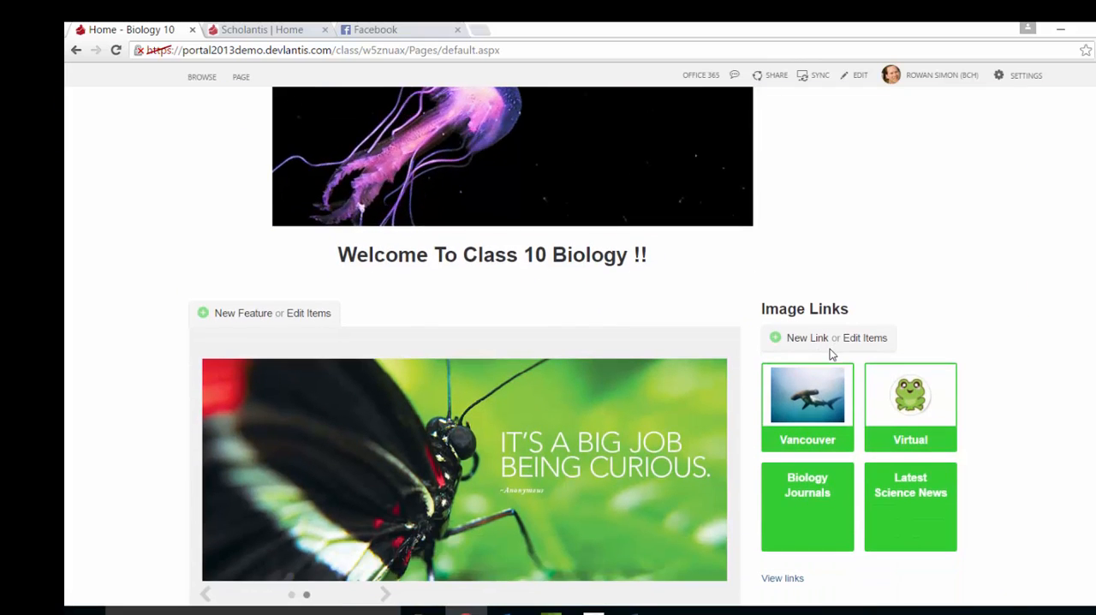
scroll(825, 356, down, 6)
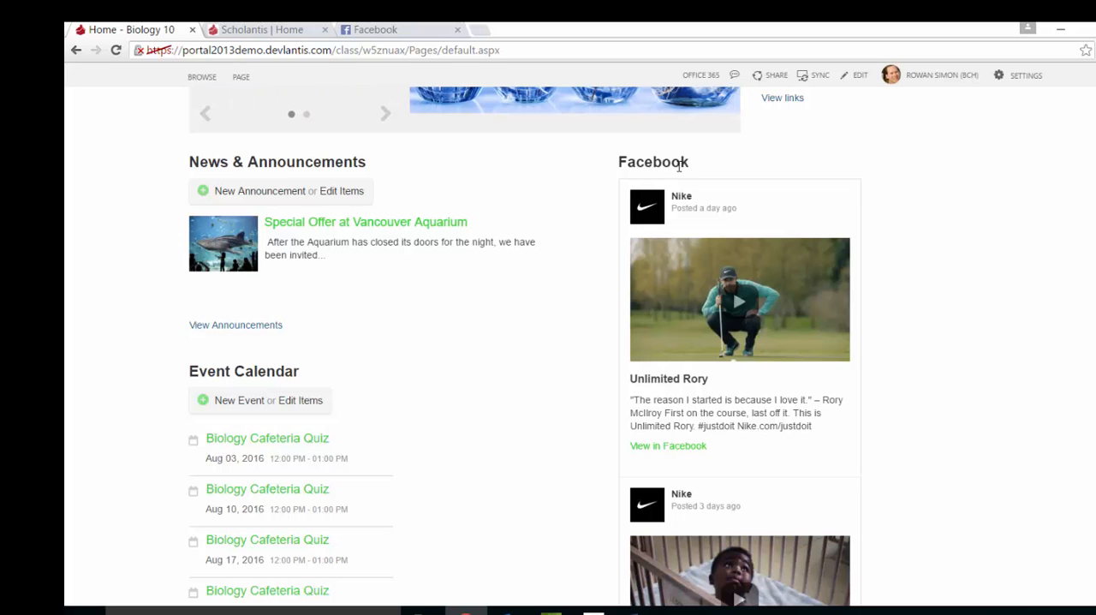
scroll(387, 279, down, 5)
scroll(385, 279, up, 3)
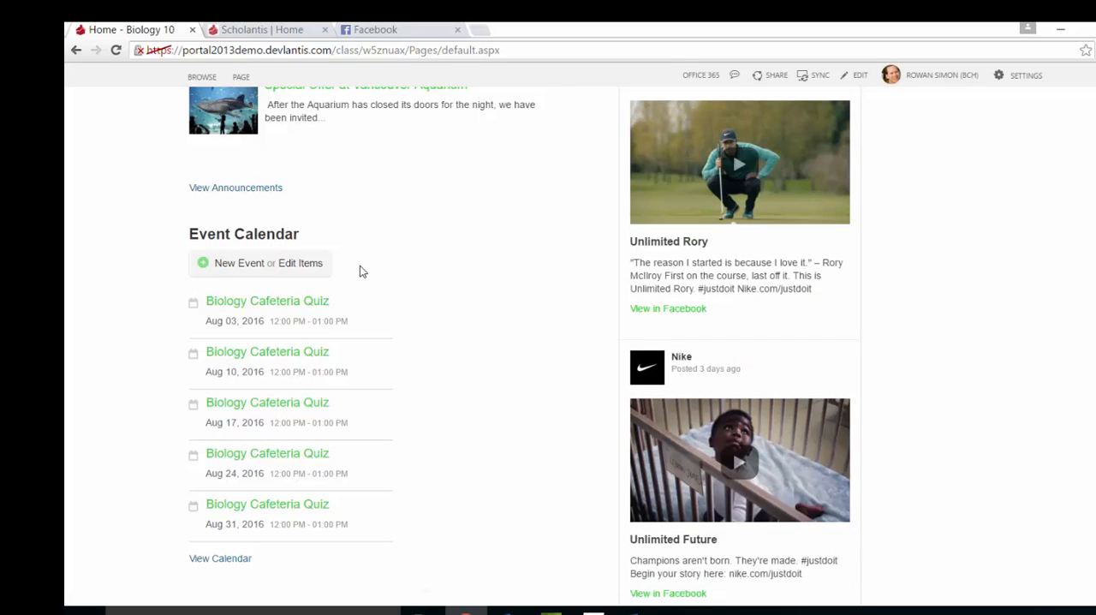
scroll(360, 271, up, 10)
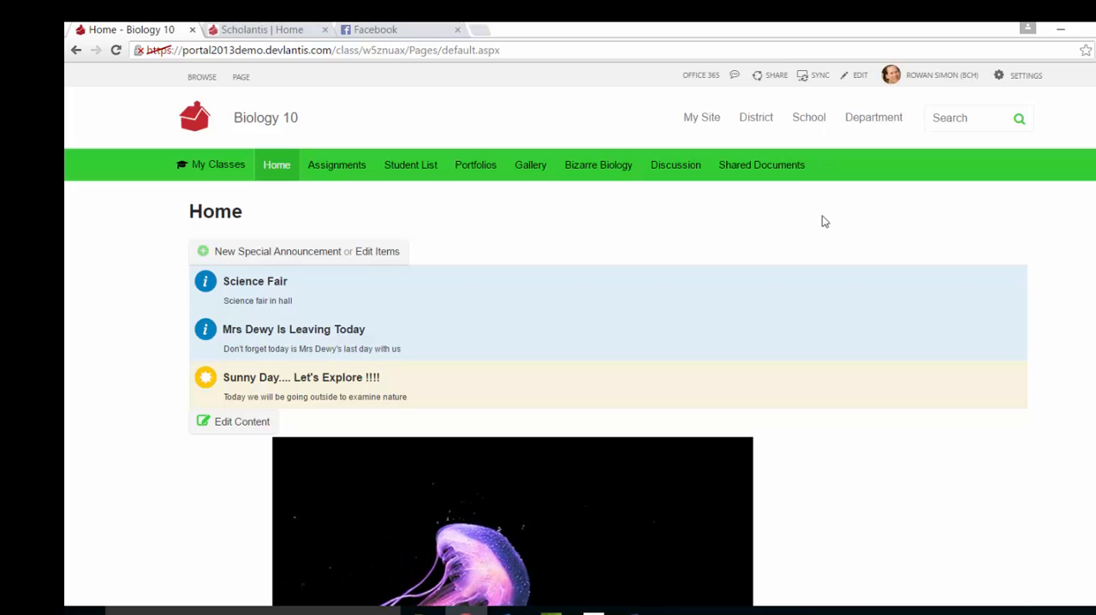
Review the site features enabled for the Biology 10 class and close the settings without changes.
click(1010, 79)
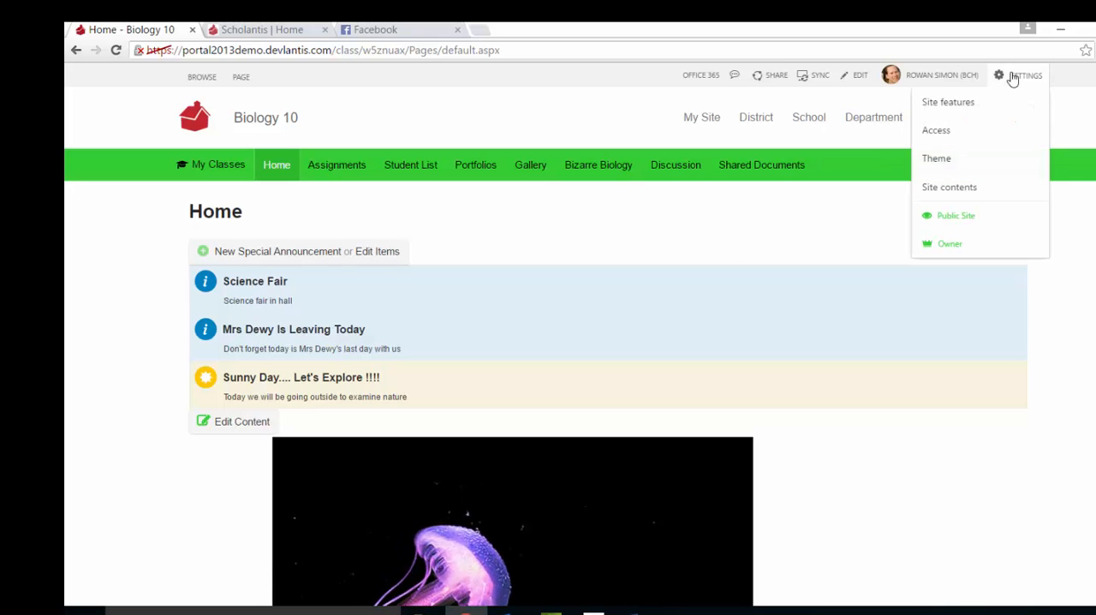
click(969, 104)
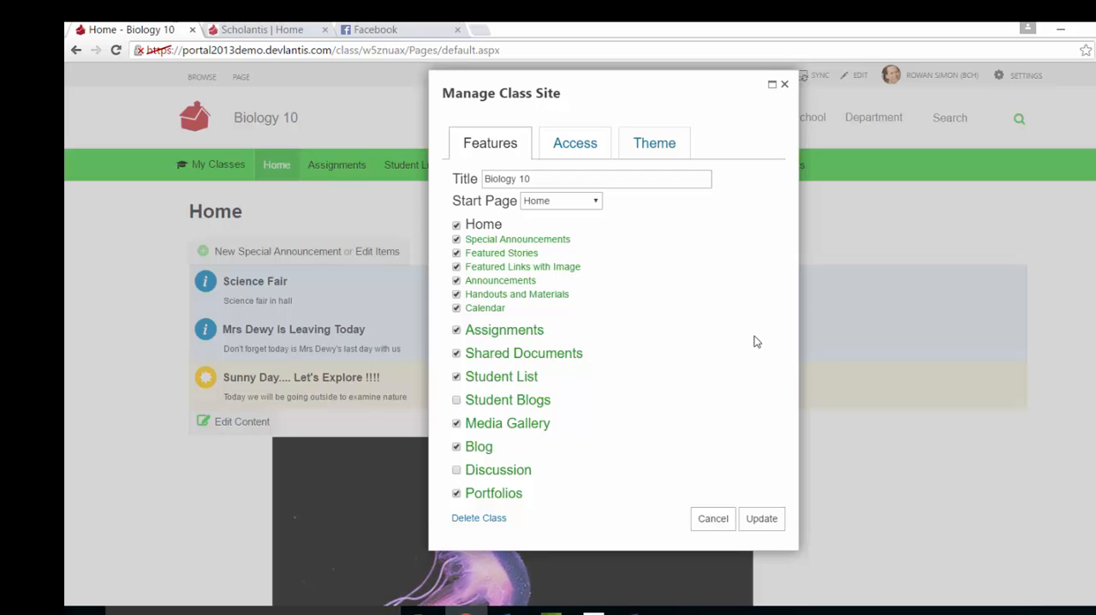
click(785, 84)
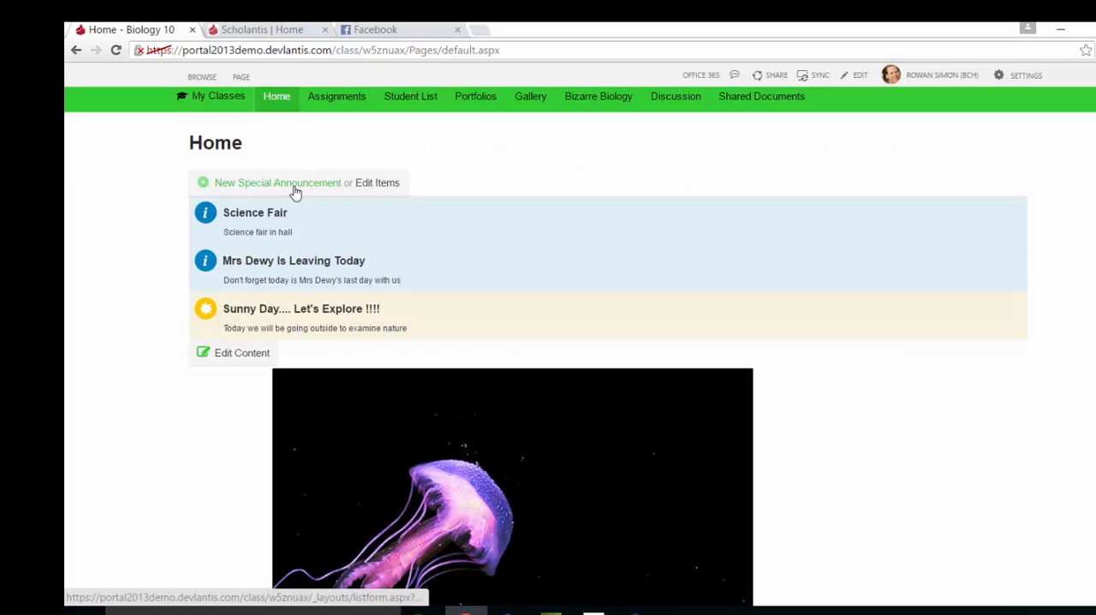
Draft an Information special announcement titled "Fun fair" with summary "Starts at 1" and details "Come to the school playground".
click(294, 194)
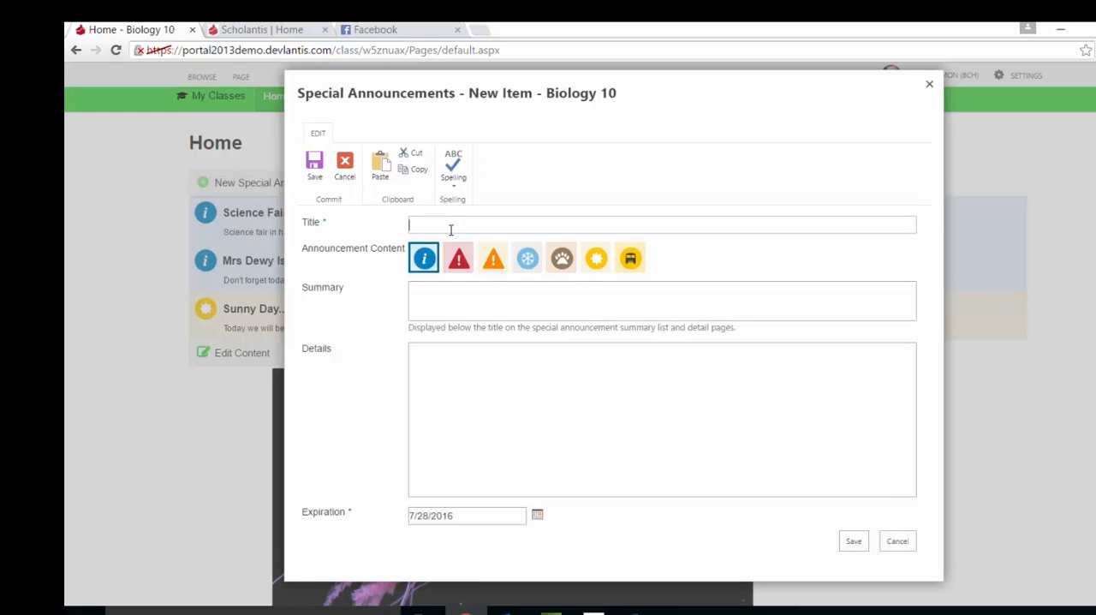
text(Fun fair)
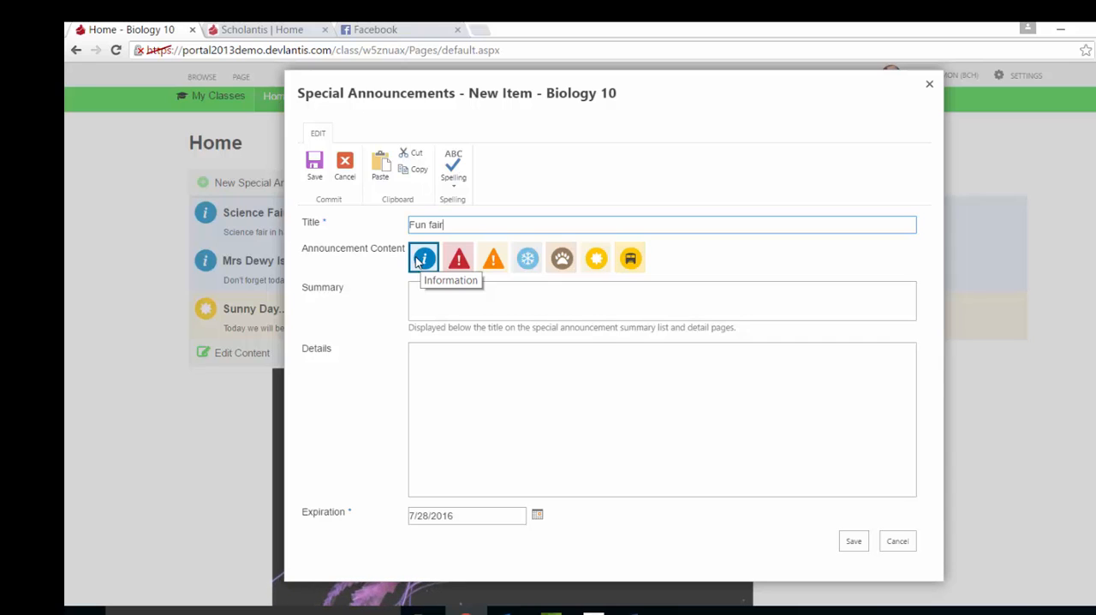
click(417, 262)
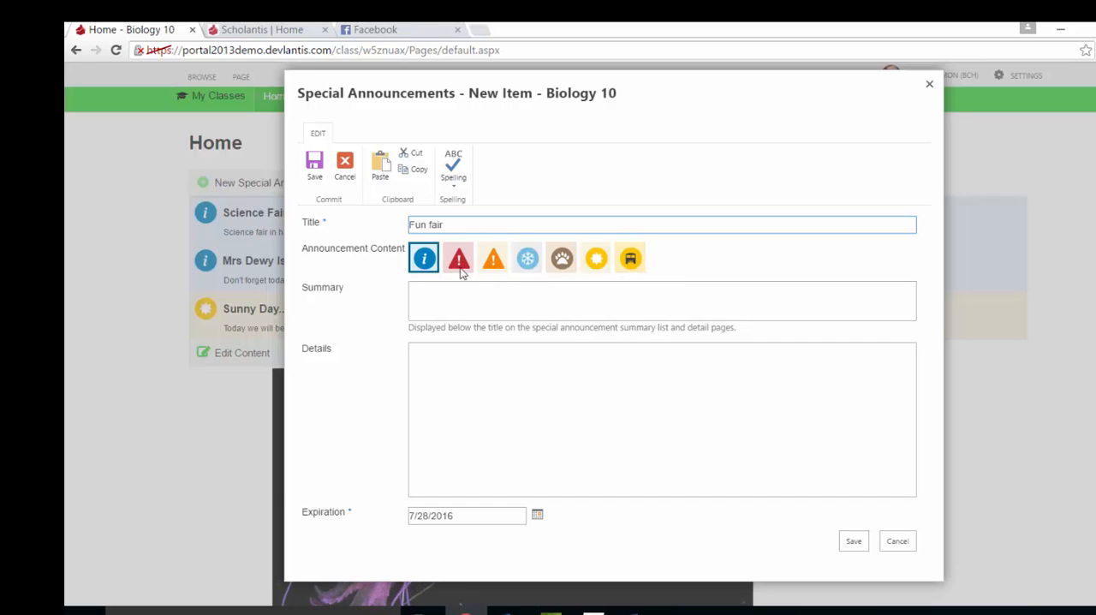
click(457, 309)
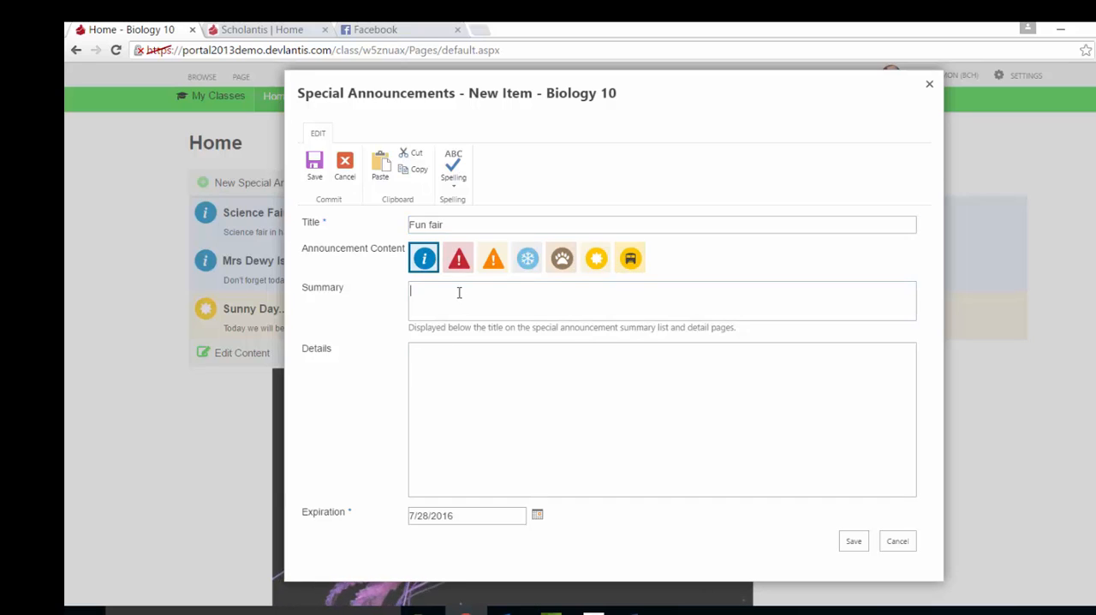
text(St)
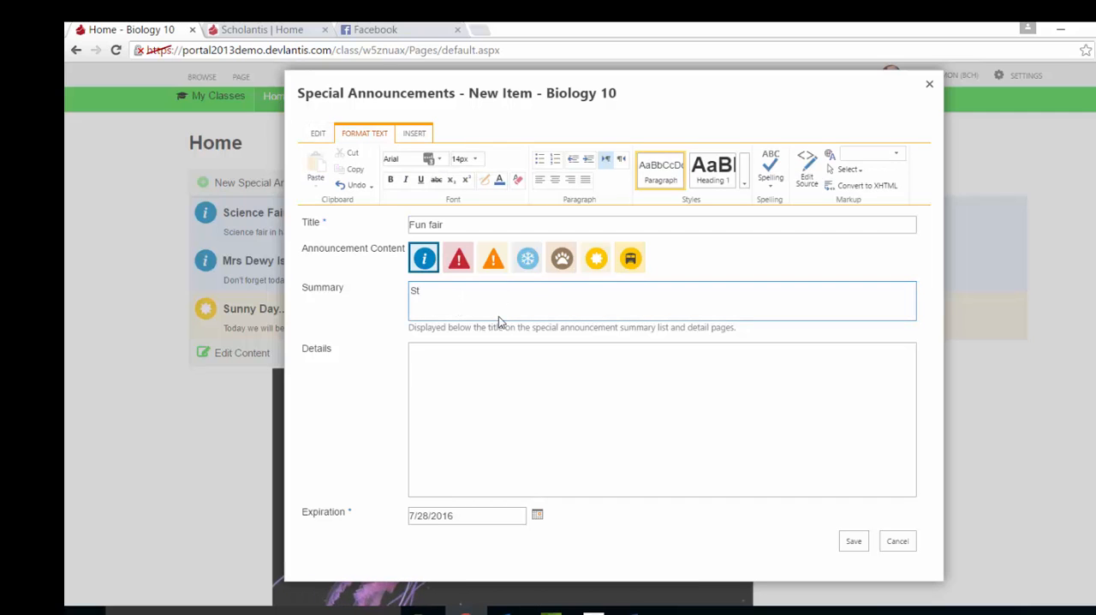
text(arts at 1)
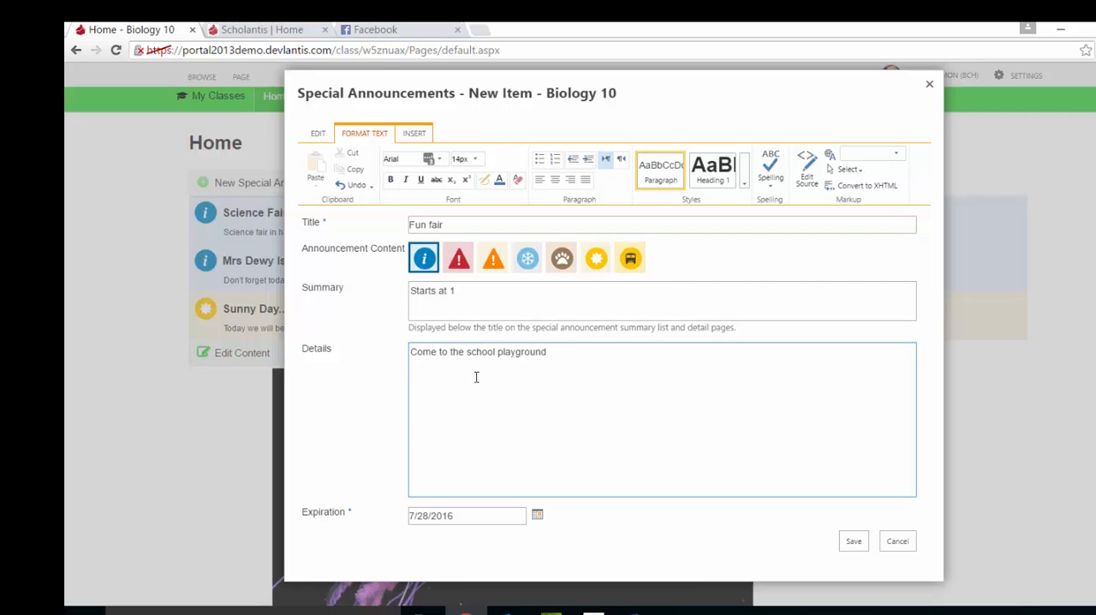
Set the announcement's expiration to July 29, 2016 and save it.
click(538, 519)
scroll(573, 424, down, 2)
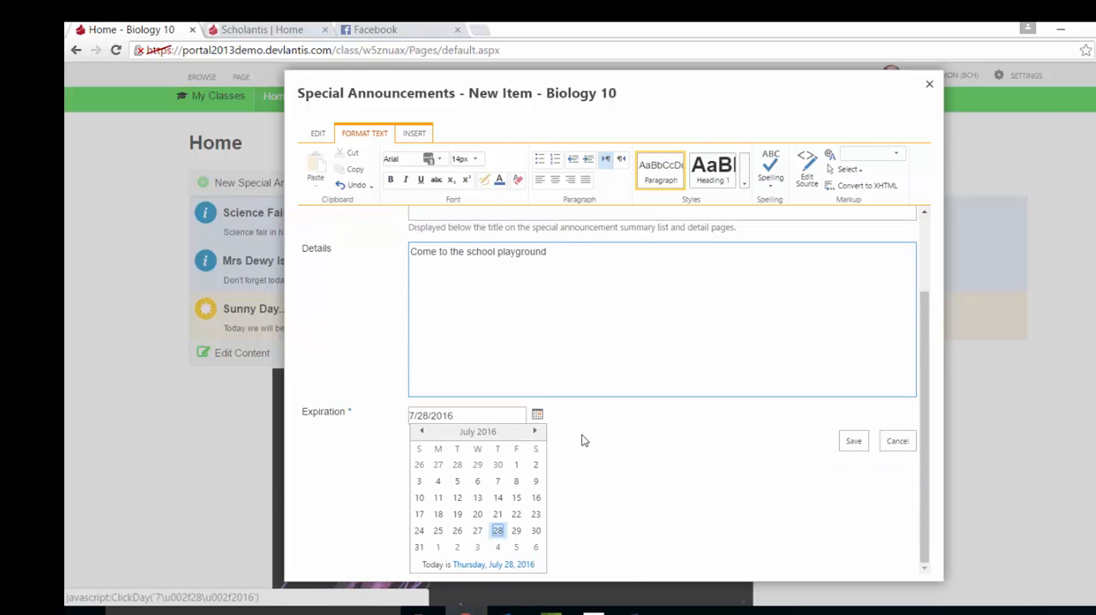
click(514, 532)
click(854, 541)
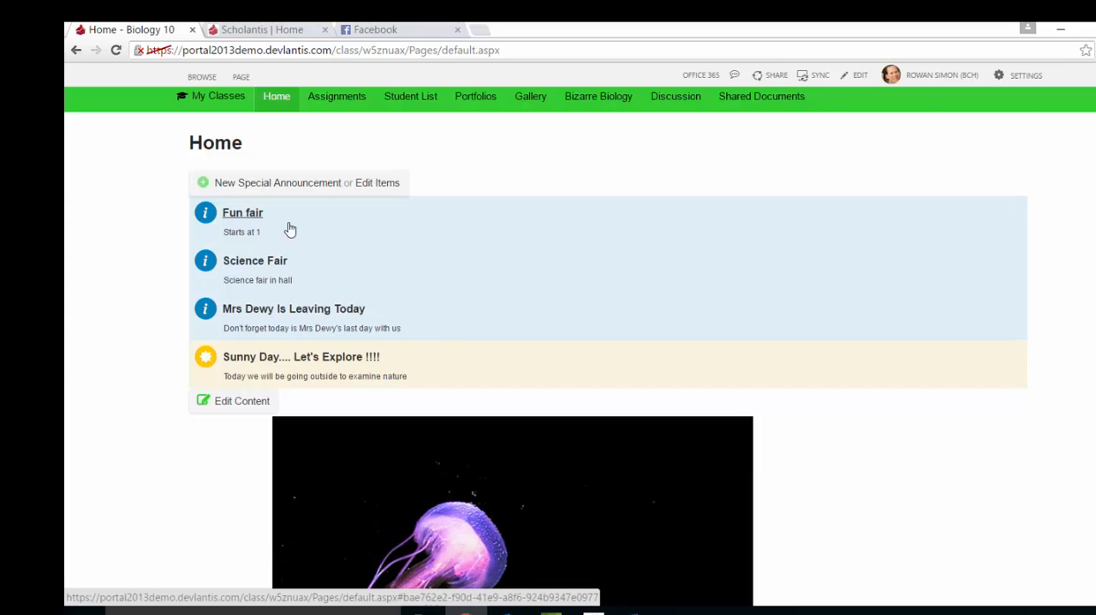
Start a new featured story on the Biology 10 home page and upload picture 1 from the Camera Roll folder.
scroll(289, 228, down, 3)
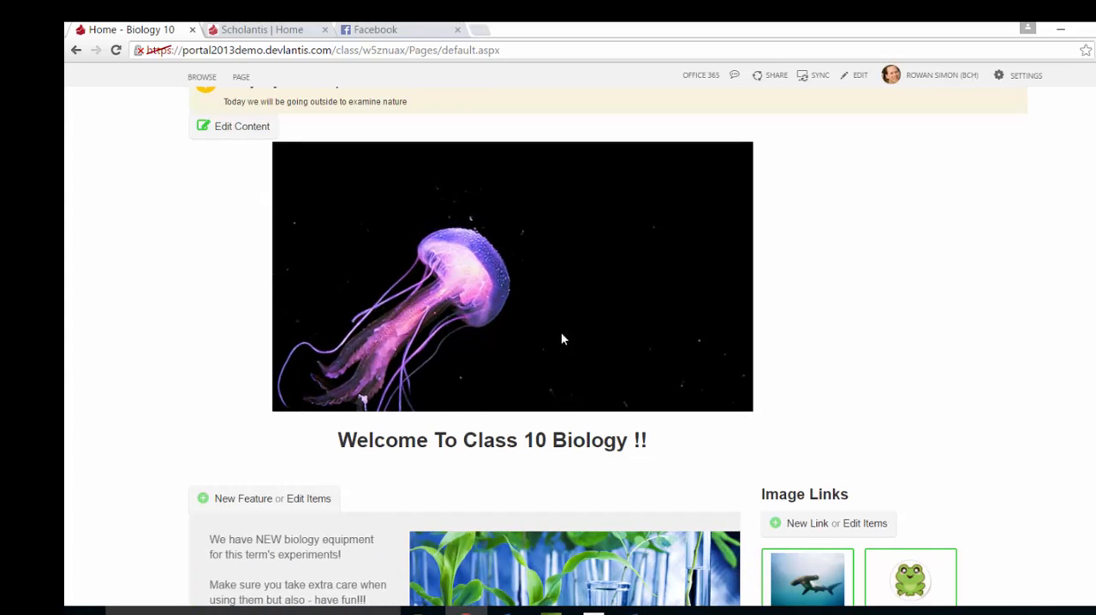
scroll(362, 355, down, 3)
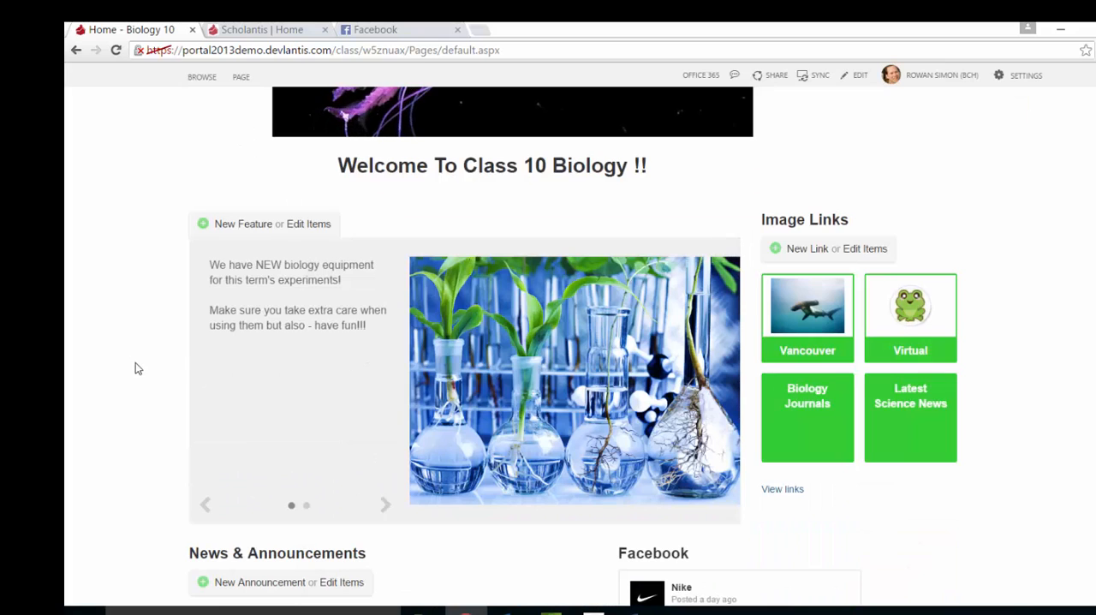
scroll(146, 359, down, 1)
click(387, 438)
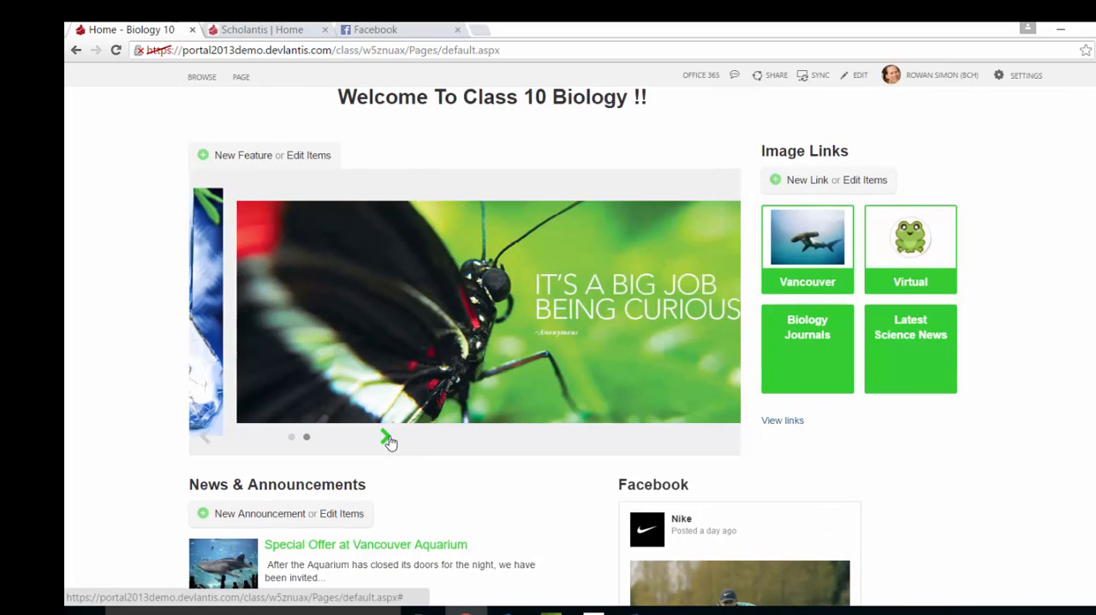
click(236, 157)
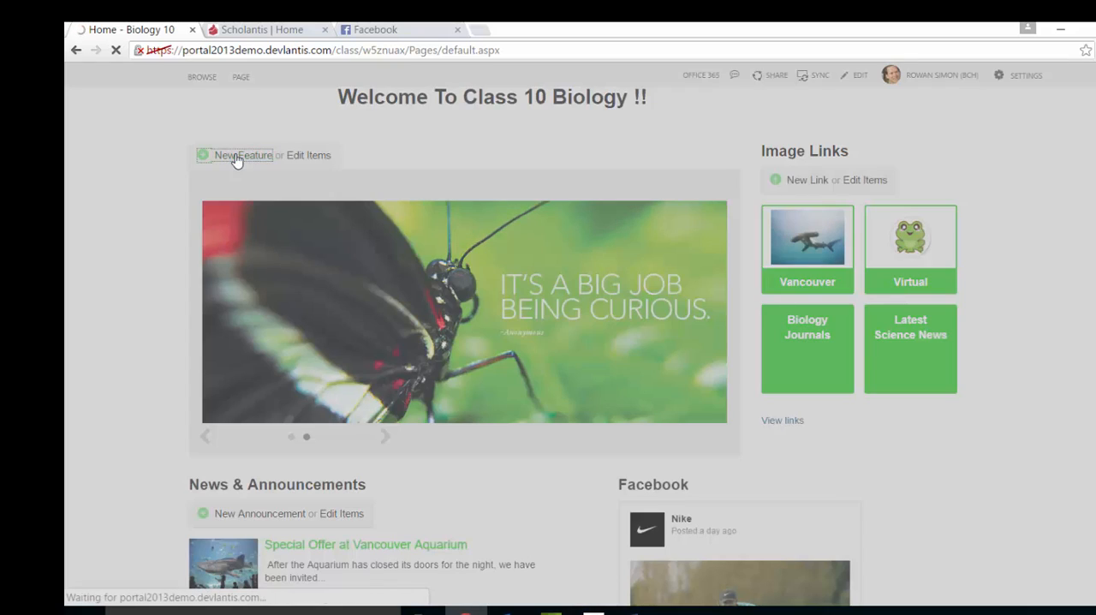
click(588, 310)
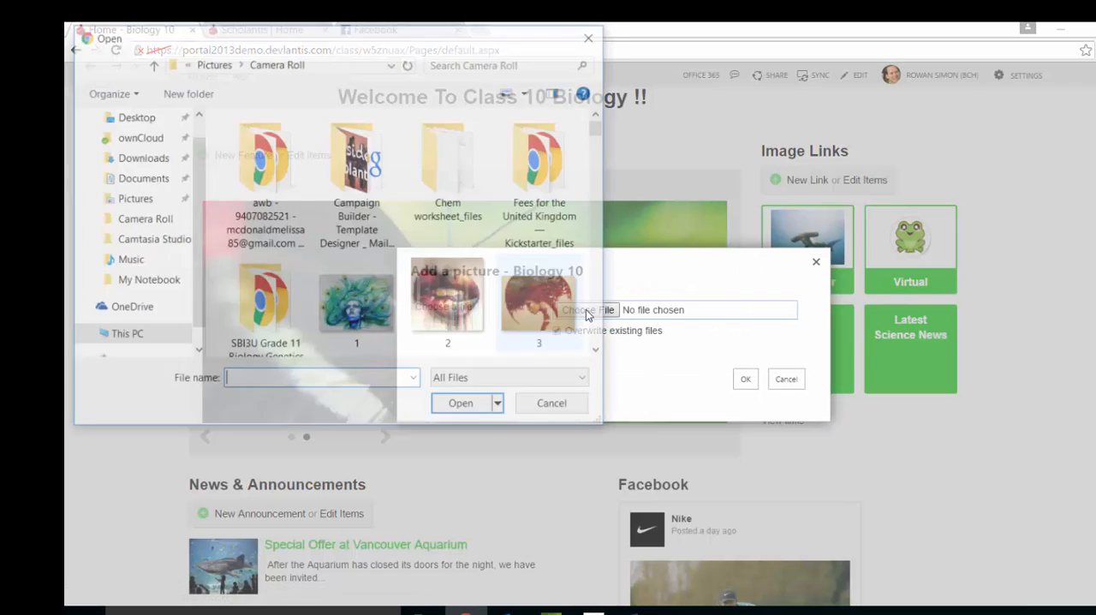
double_click(356, 304)
click(746, 379)
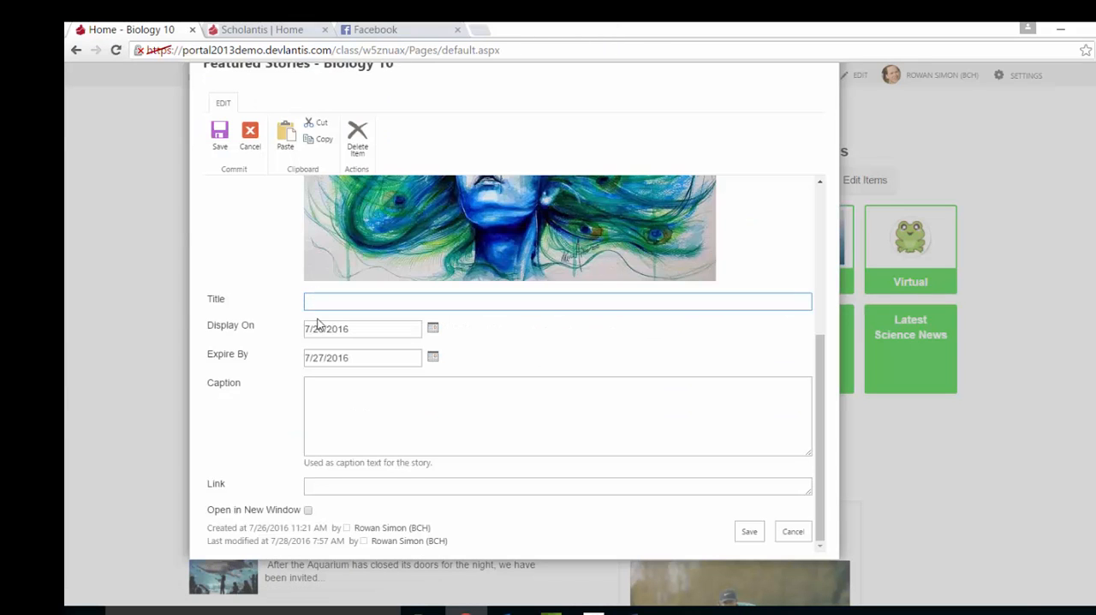
Title the featured story "National Peacock Day", set it to expire on 7/28/2016, caption it "Lets get peacocking !" and save it.
click(318, 323)
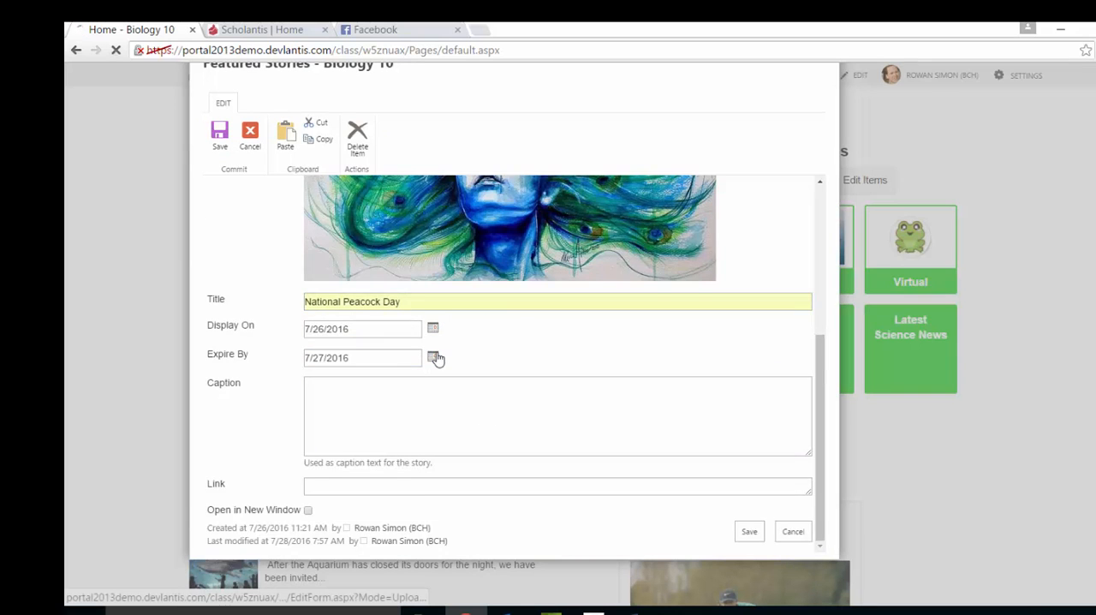
click(433, 358)
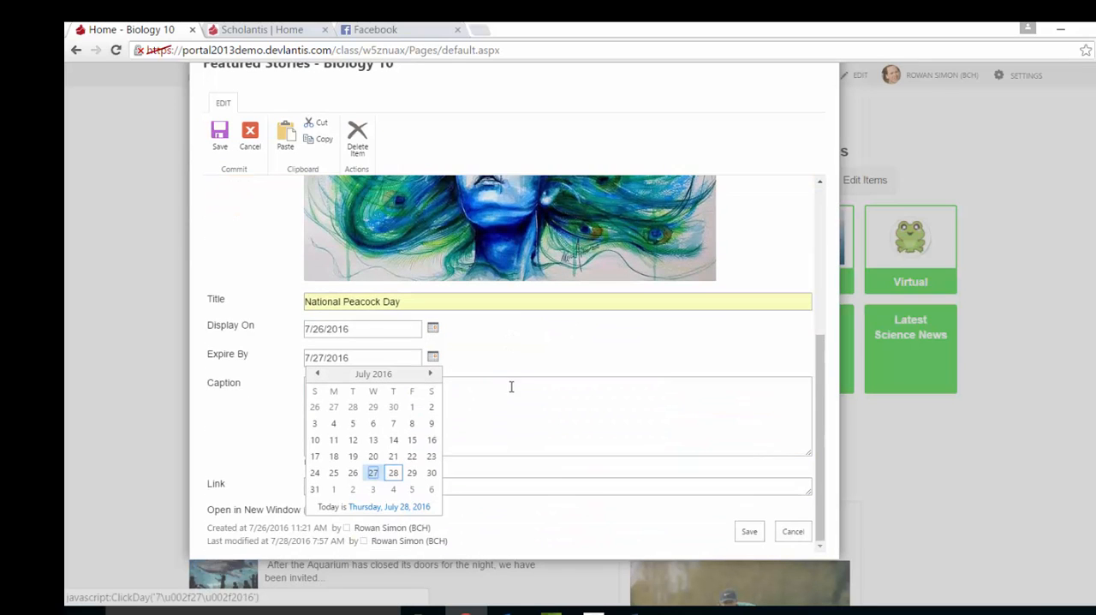
click(393, 473)
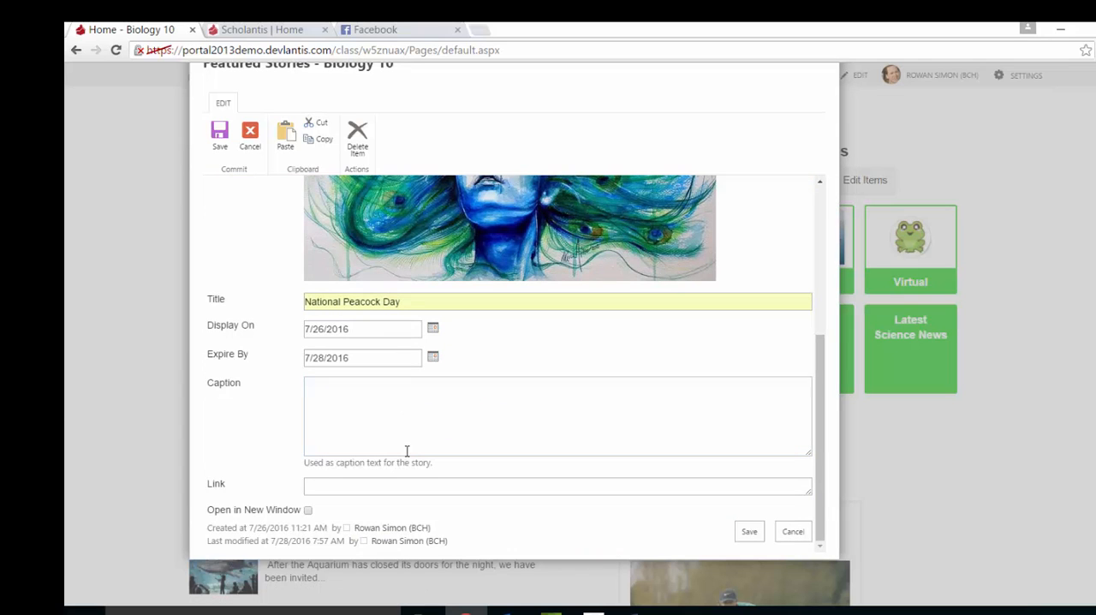
text(Lets get peacocking !)
click(751, 531)
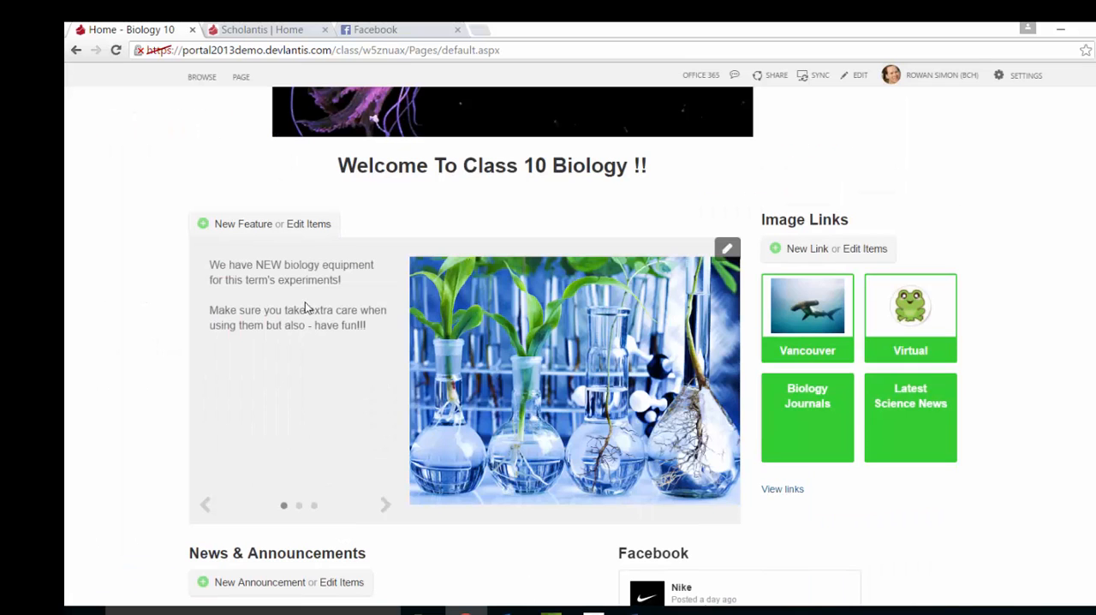
Page through the featured stories to view the National Peacock Day story.
click(386, 506)
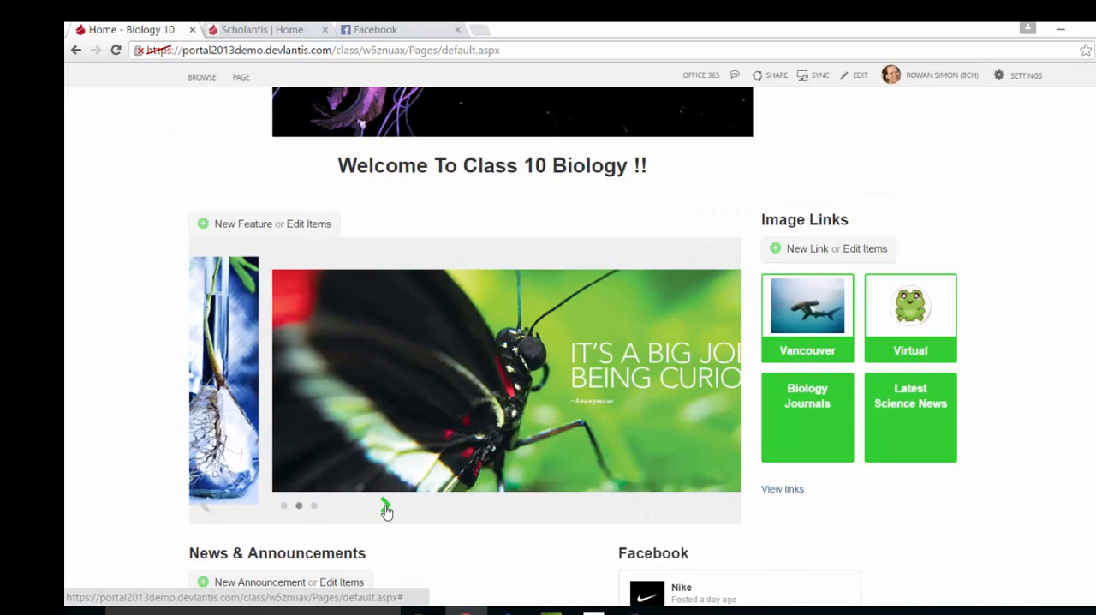
click(386, 506)
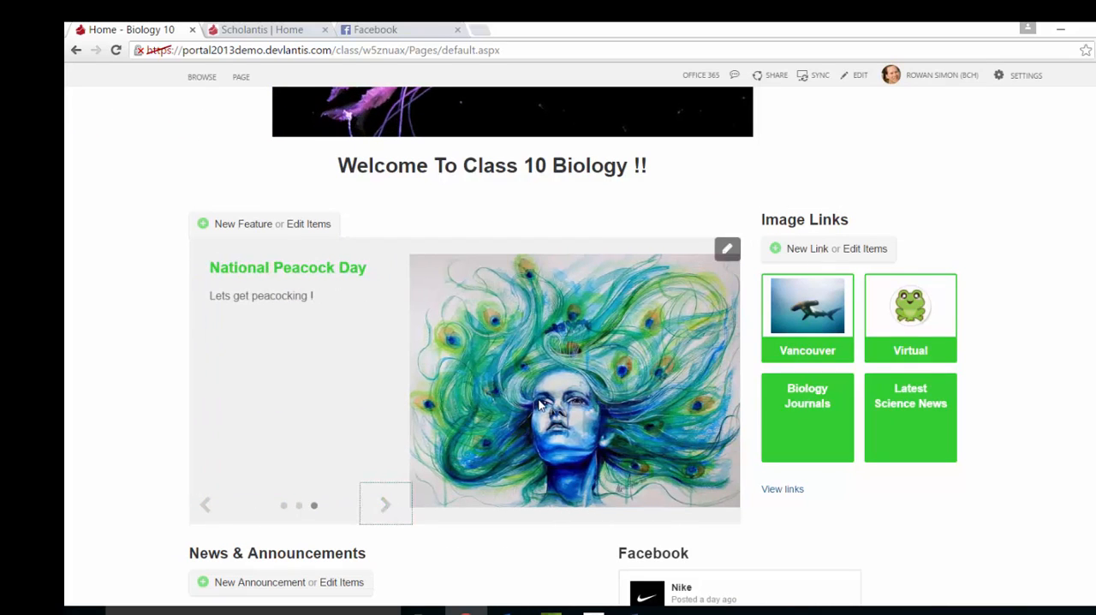
scroll(539, 404, down, 1)
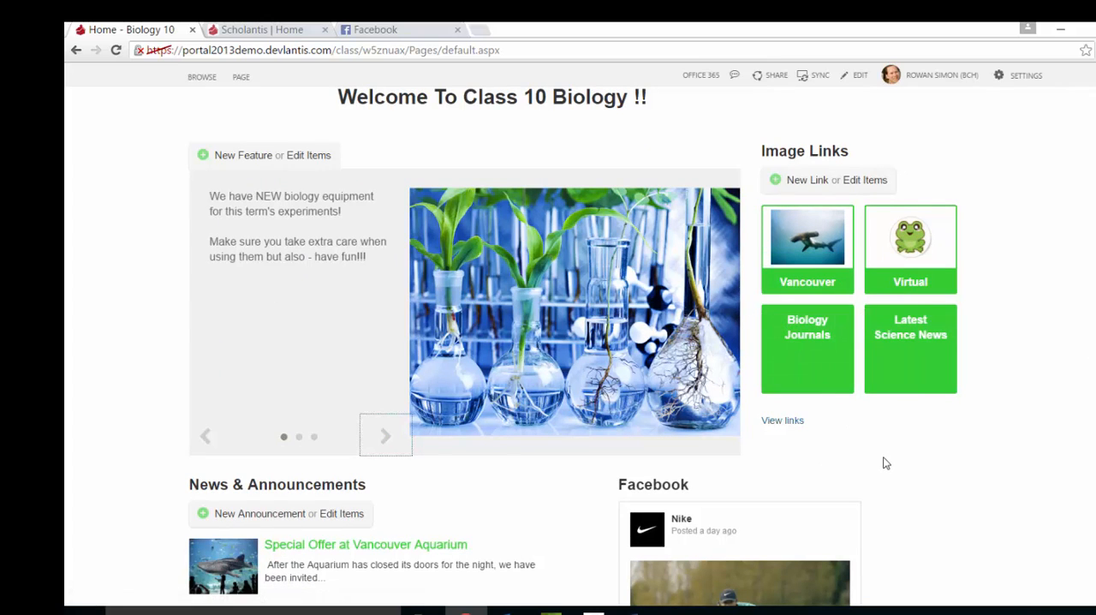
Try out a new image link with the attachment in7.jpeg and close the form without saving.
click(808, 182)
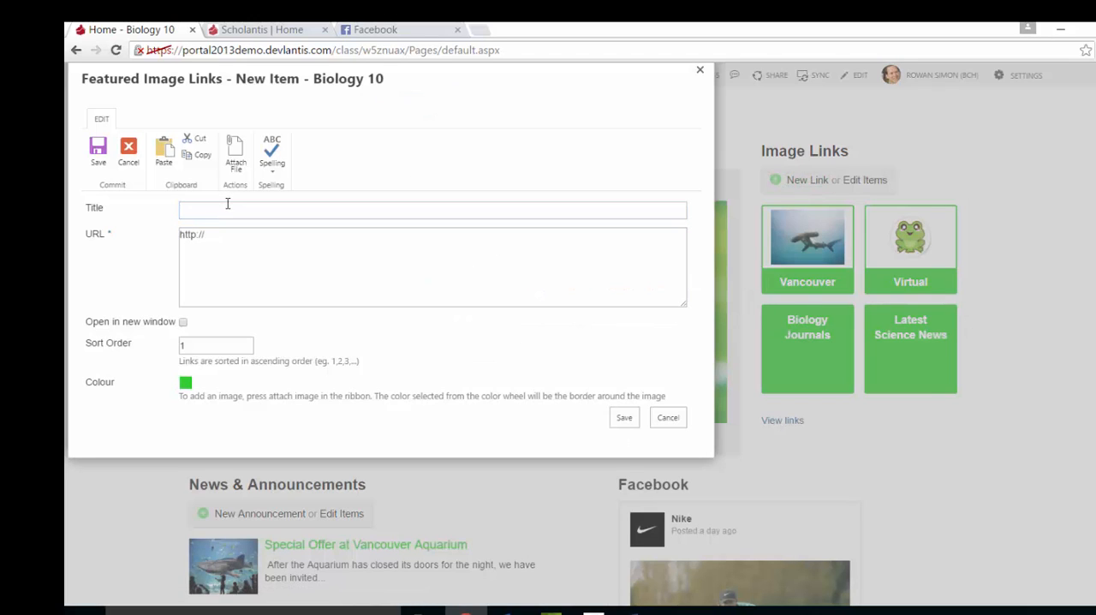
click(228, 205)
click(204, 272)
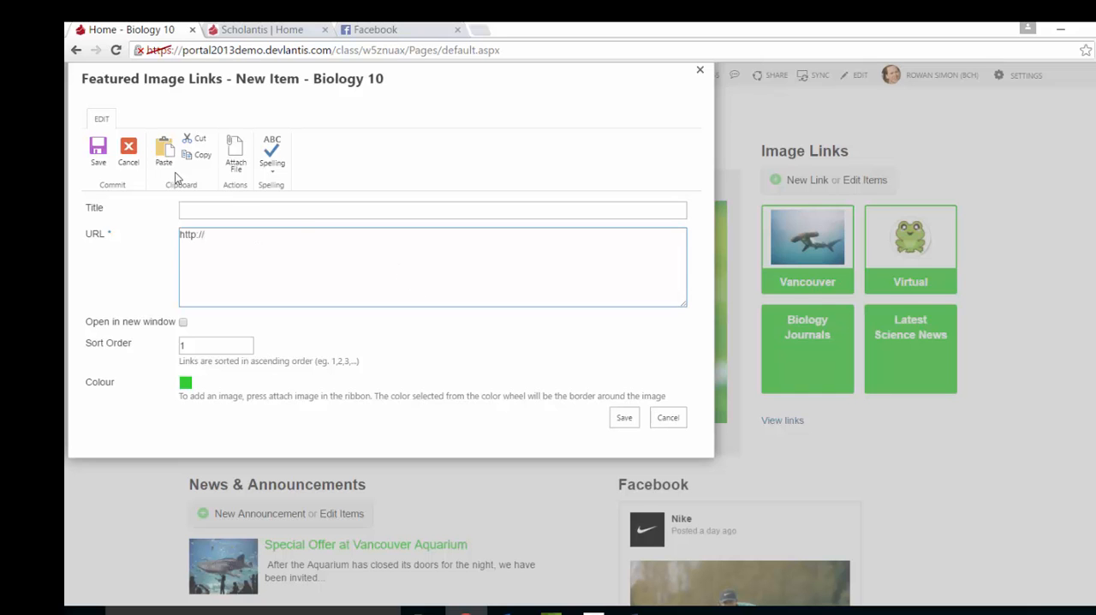
click(234, 154)
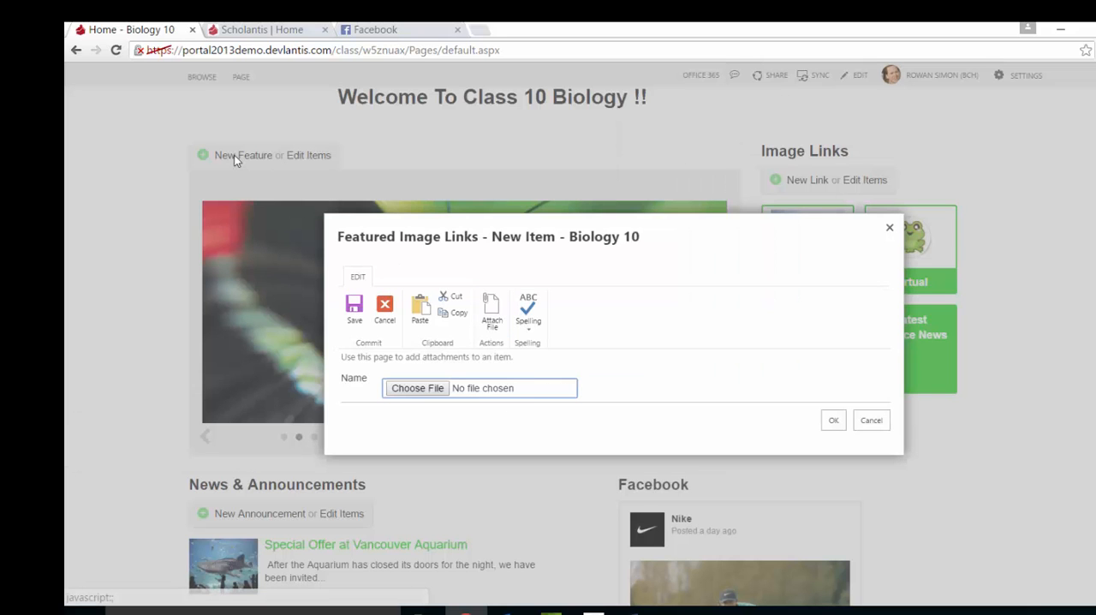
click(399, 392)
double_click(357, 218)
click(831, 421)
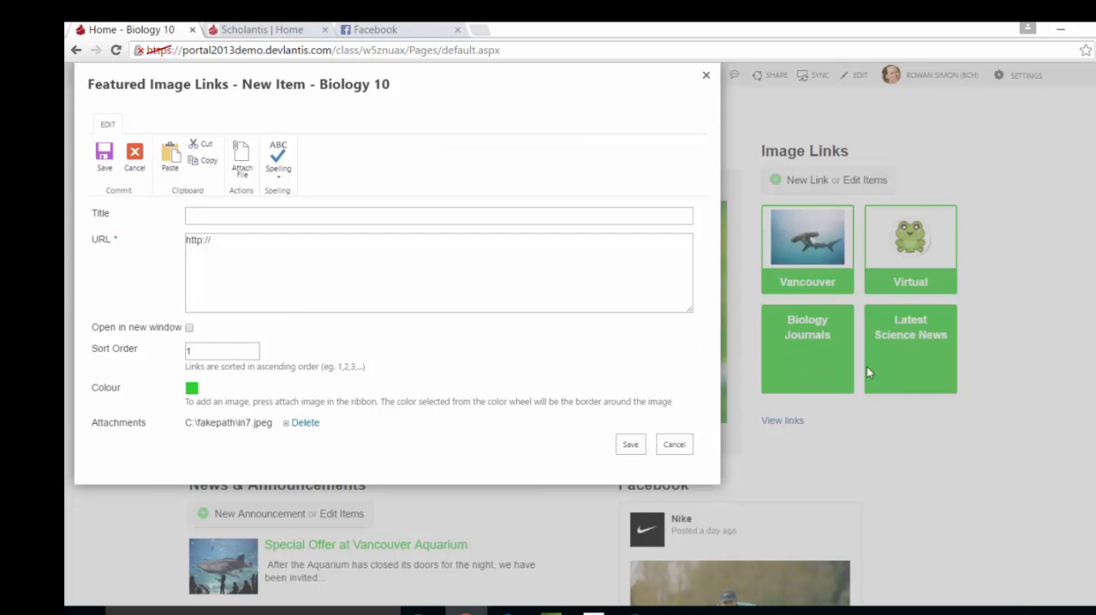
click(706, 75)
Read the Special Offer at Vancouver Aquarium announcement and return to the class home page.
scroll(416, 257, down, 4)
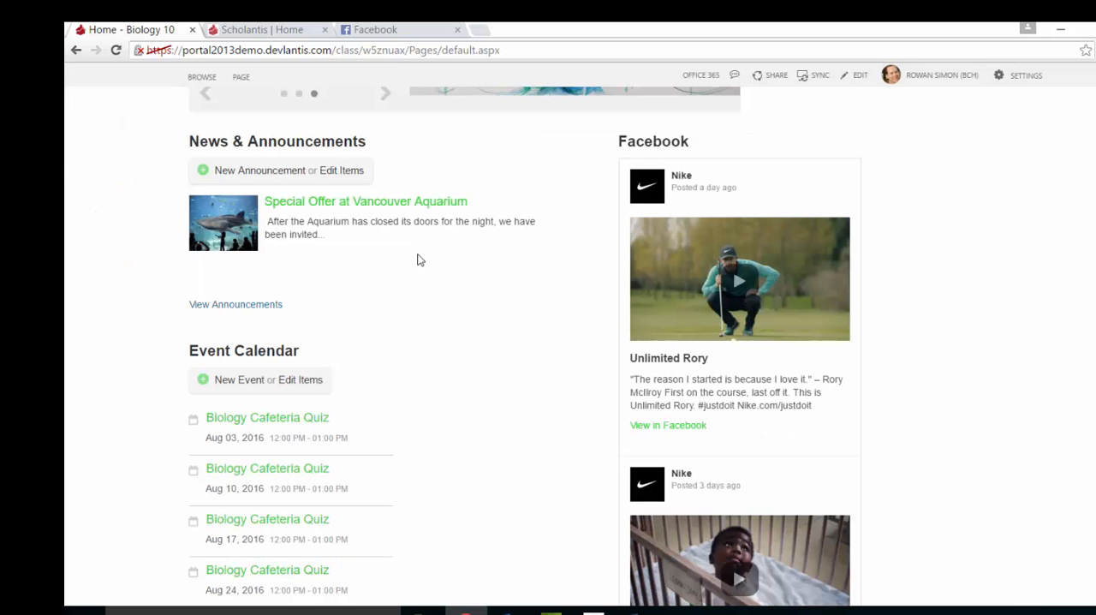
click(382, 204)
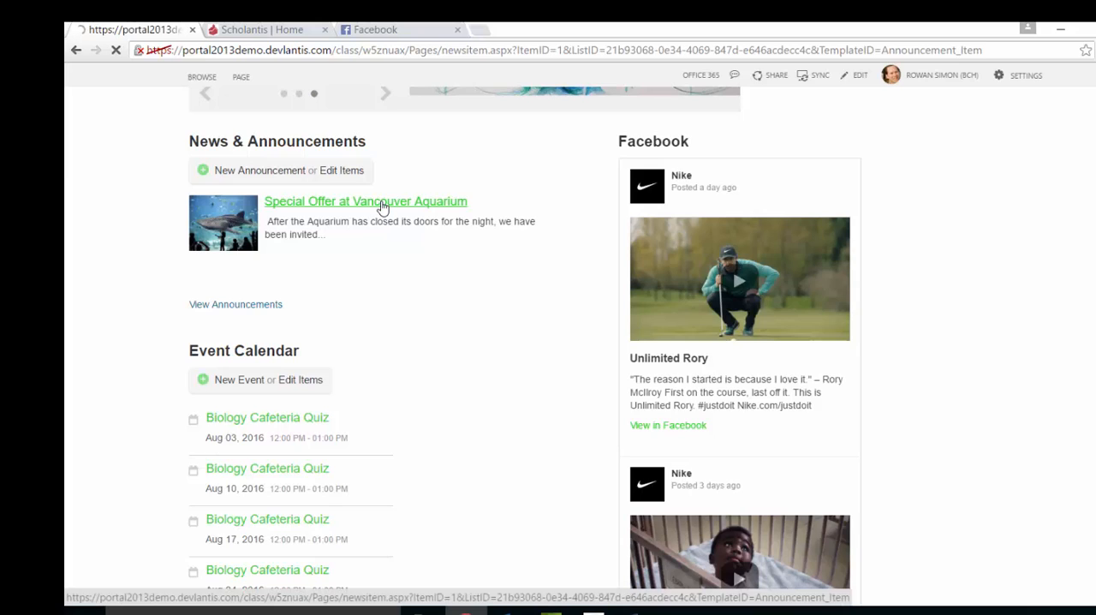
scroll(424, 218, down, 1)
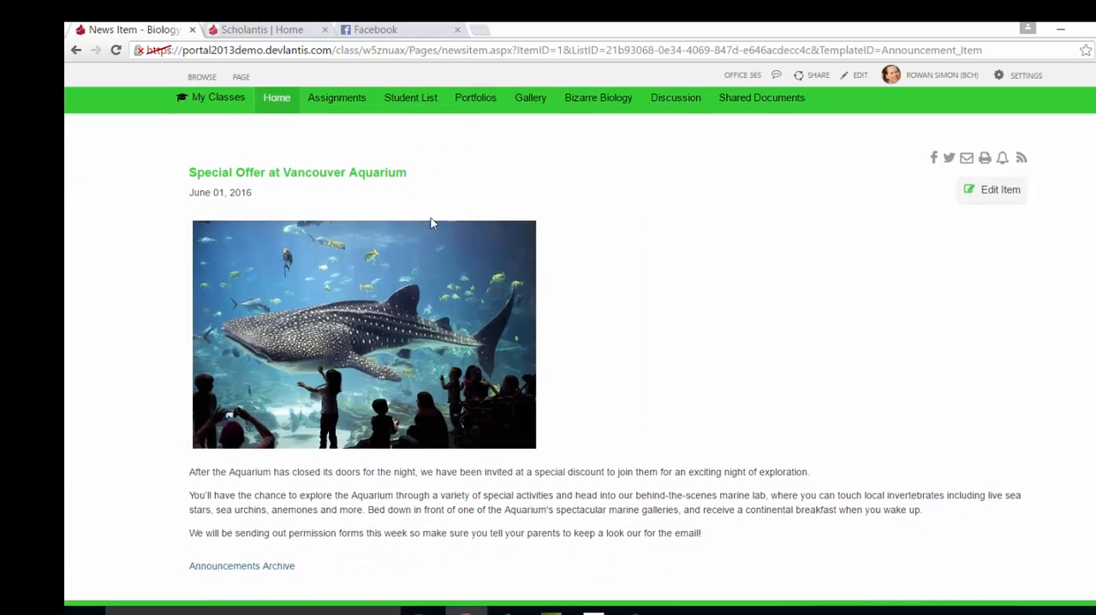
scroll(245, 246, down, 2)
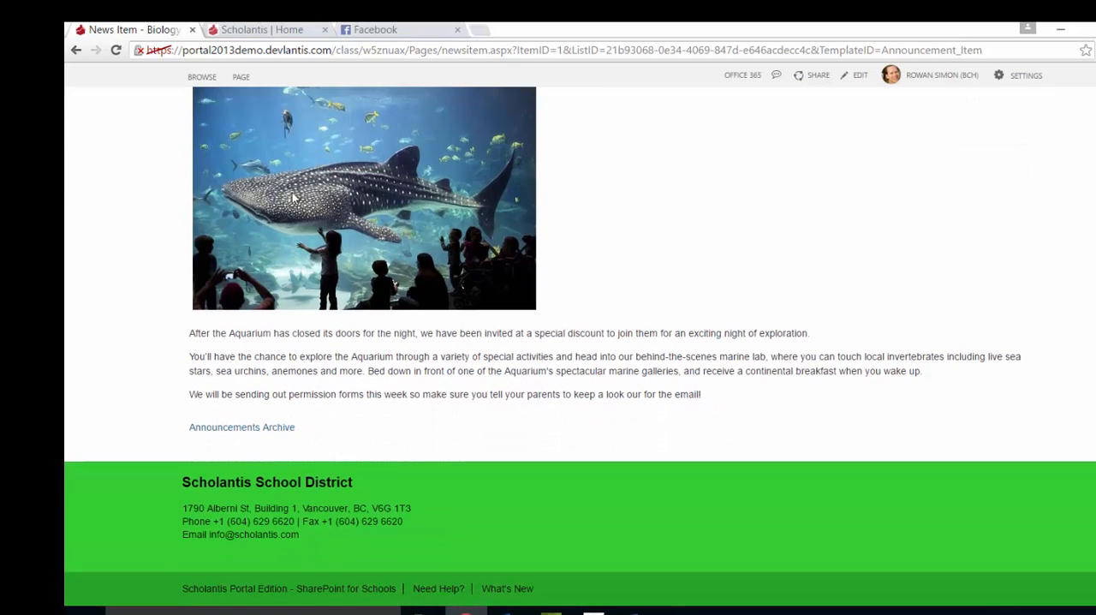
scroll(613, 390, up, 3)
click(76, 50)
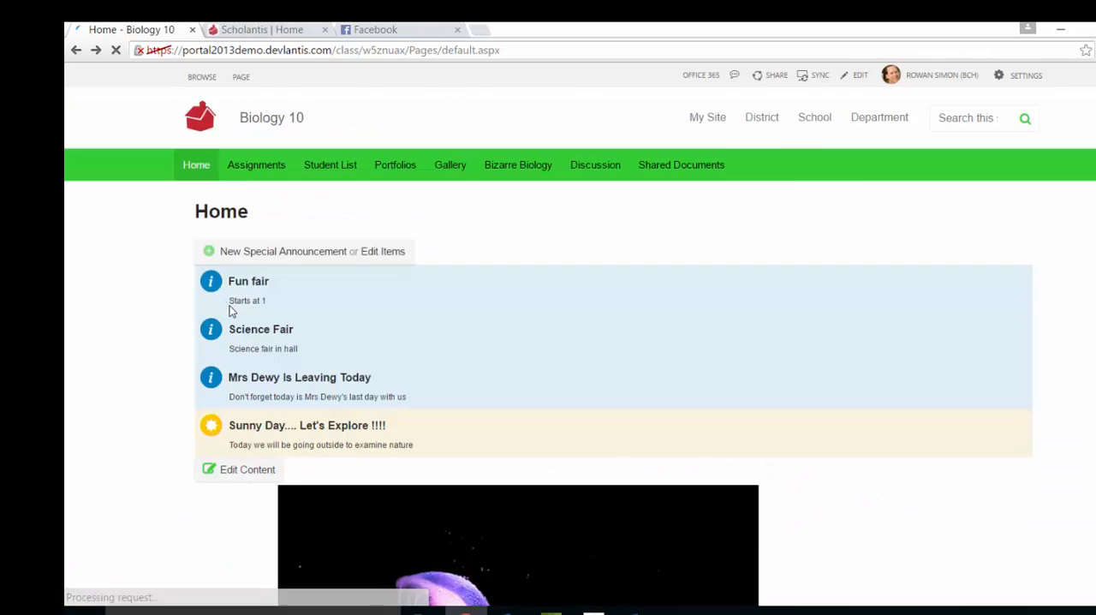
Examine the body field and picture sources offered for a new announcement and cancel the form.
scroll(263, 293, down, 10)
click(283, 308)
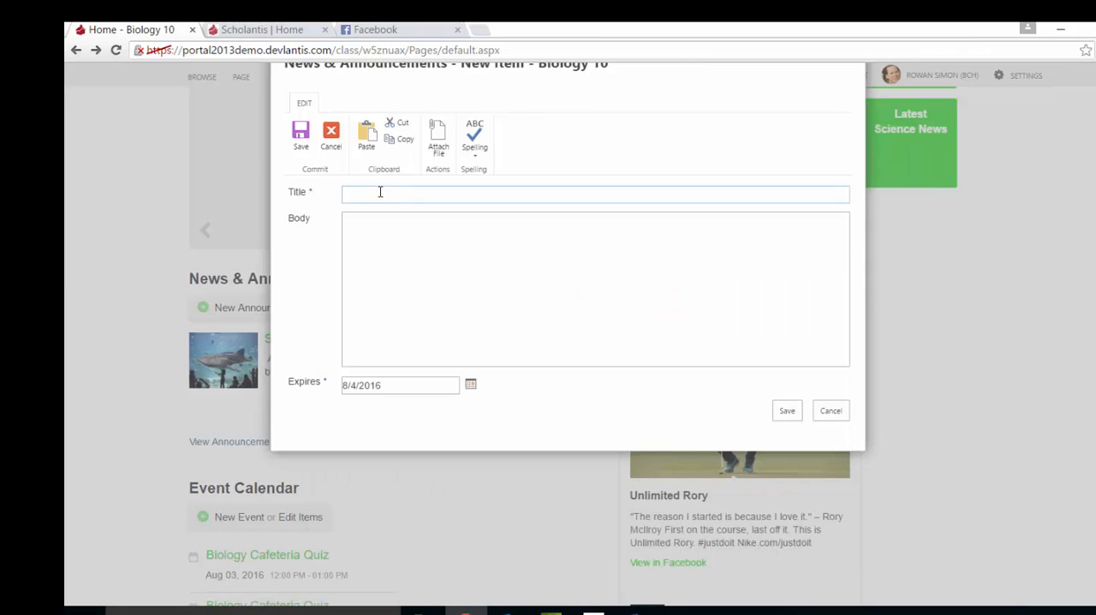
click(368, 274)
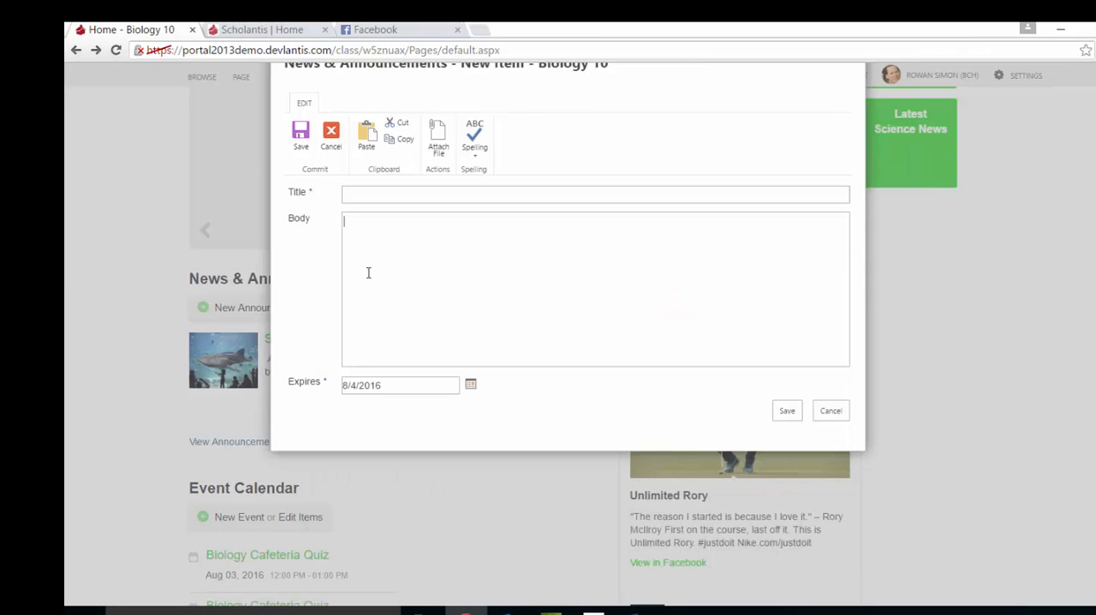
click(401, 104)
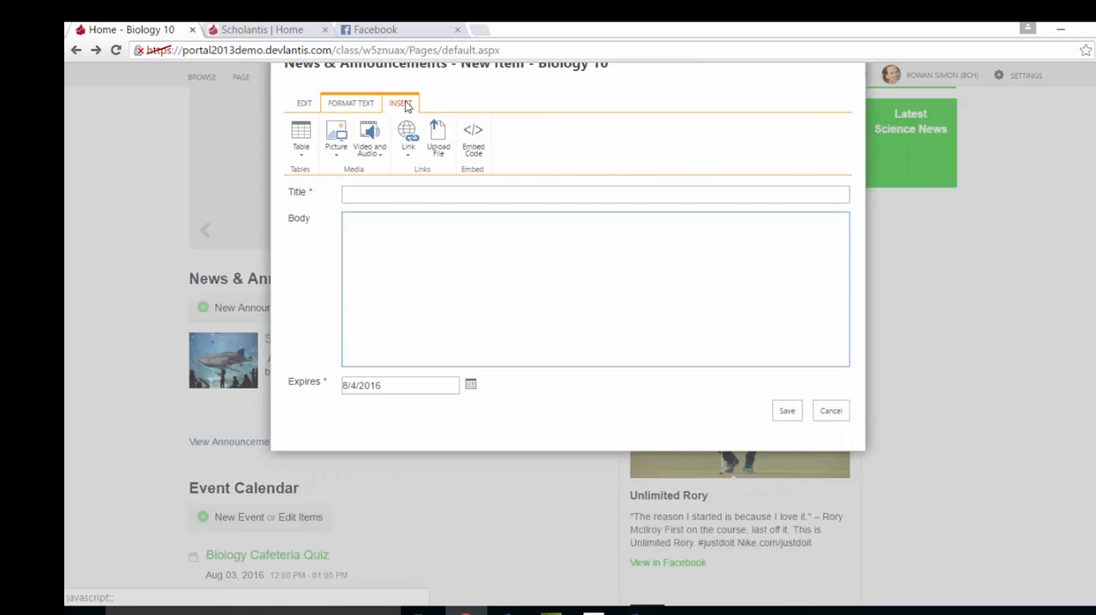
click(335, 144)
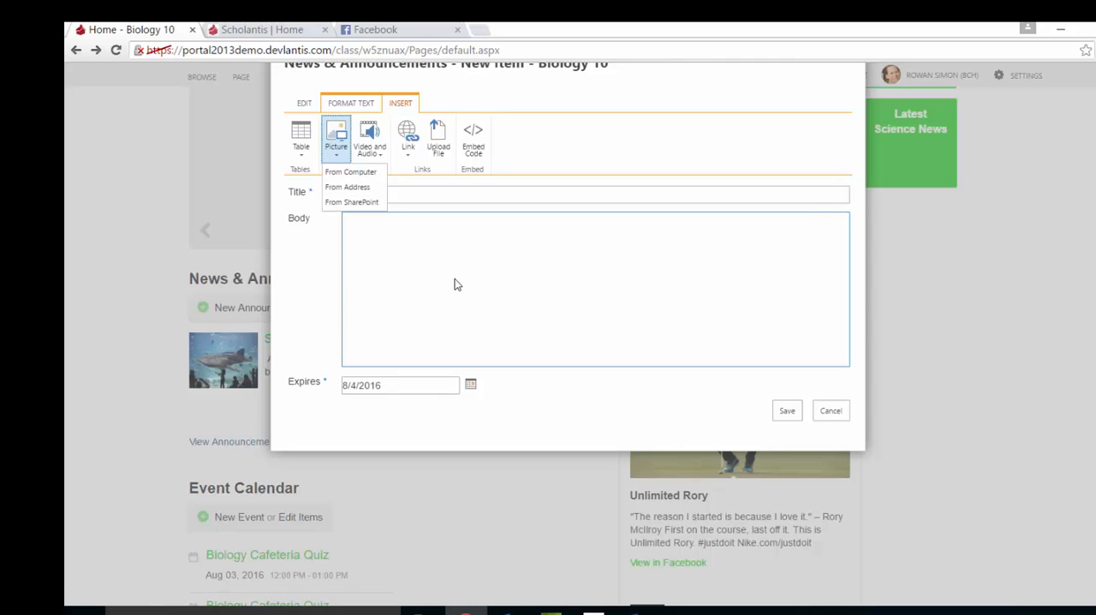
click(438, 342)
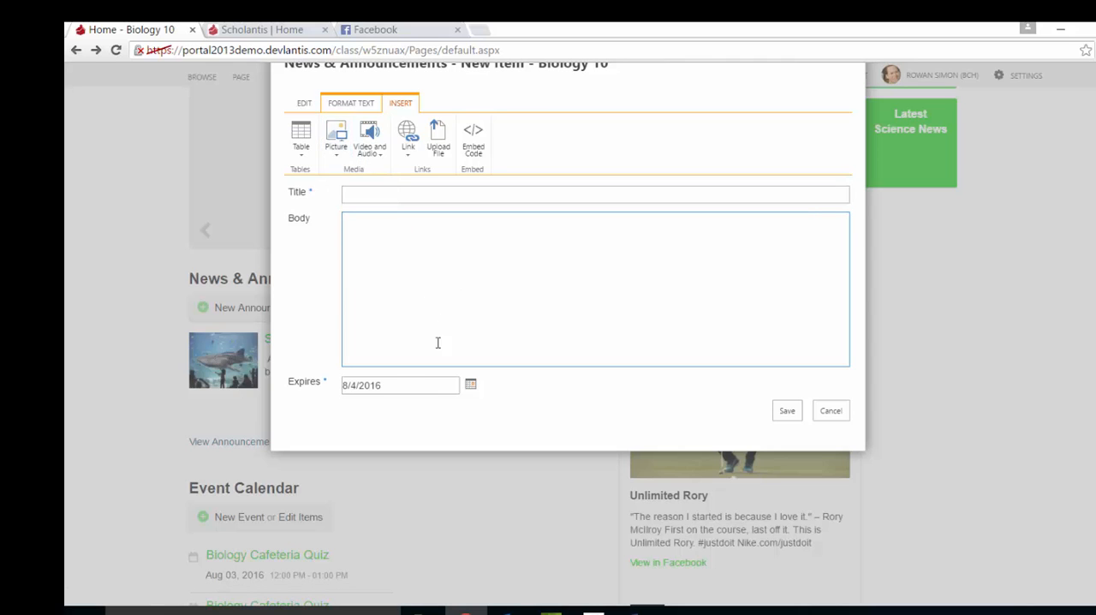
click(835, 415)
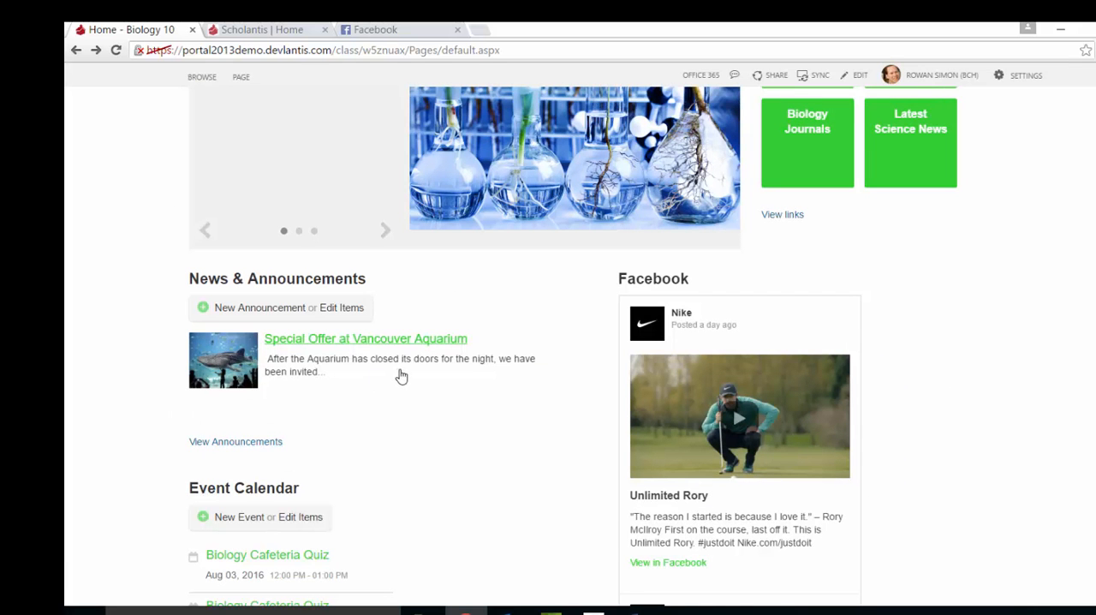
View the full class calendar from the home page's event list and return to the home page.
scroll(403, 372, down, 3)
scroll(408, 371, down, 1)
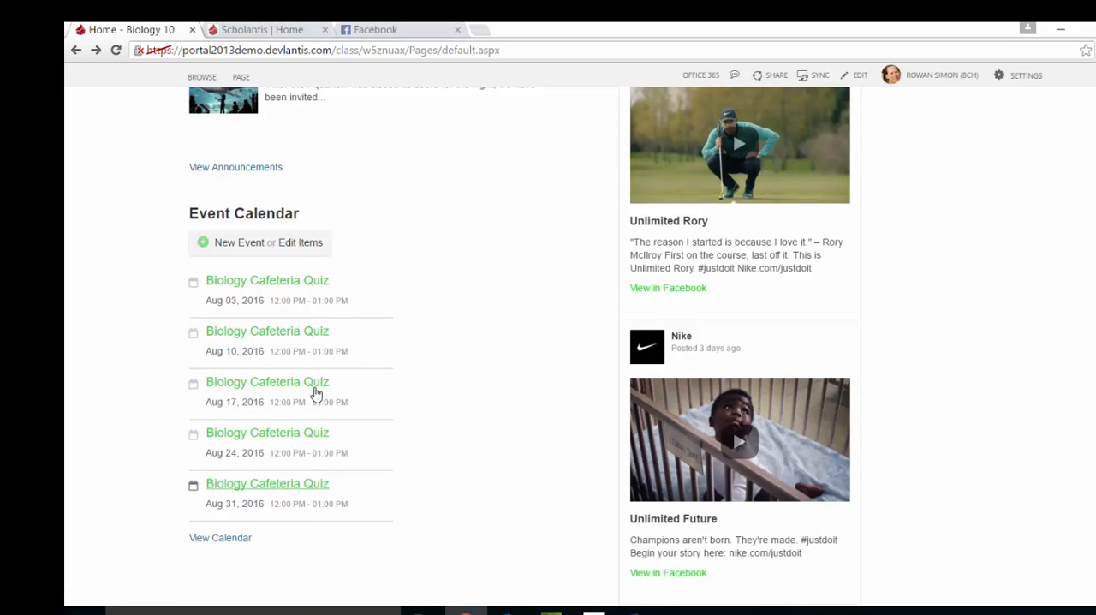
click(222, 538)
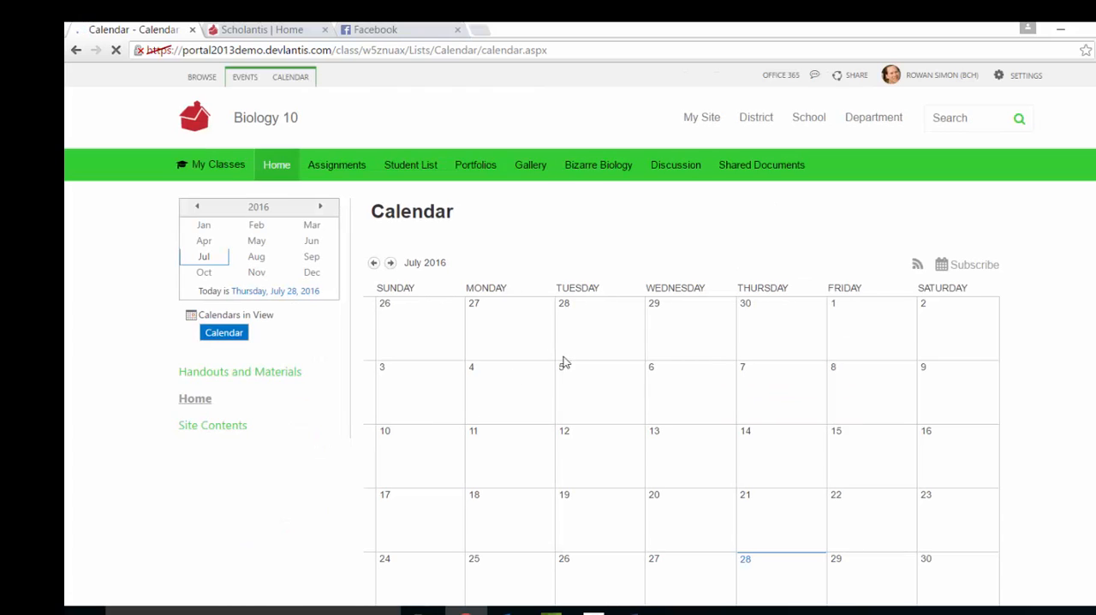
scroll(454, 321, down, 2)
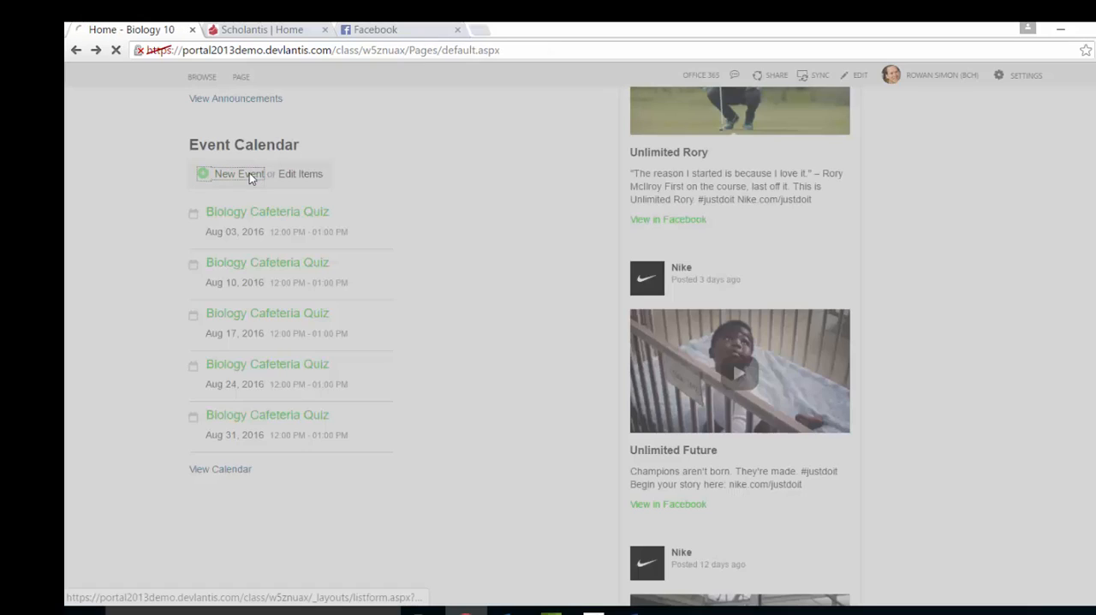
Review the description, category and recurrence options for a new calendar event and close the form without saving.
click(250, 173)
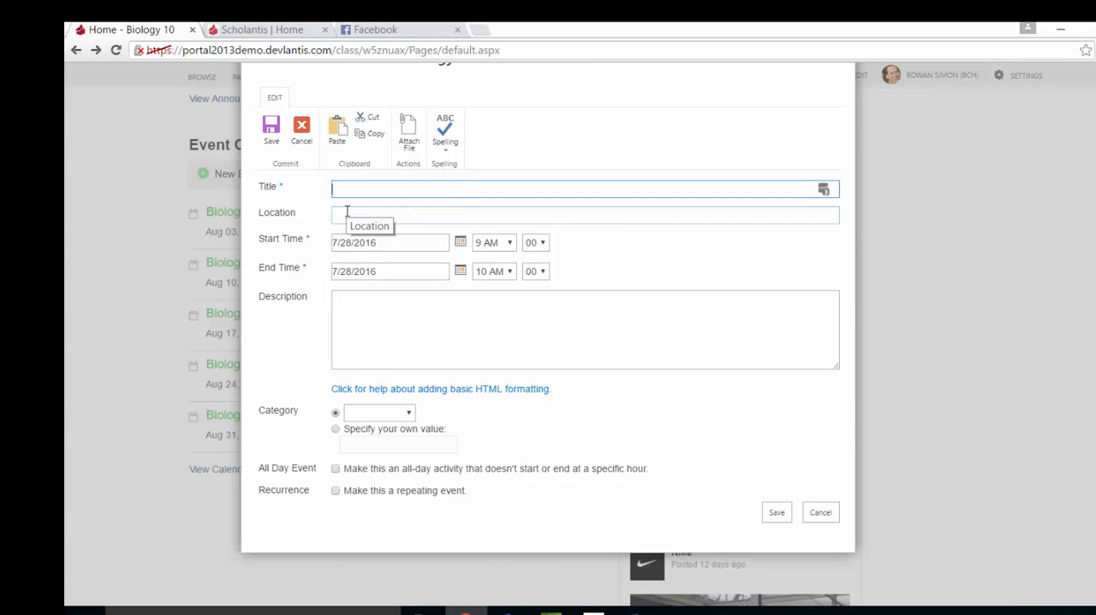
click(343, 322)
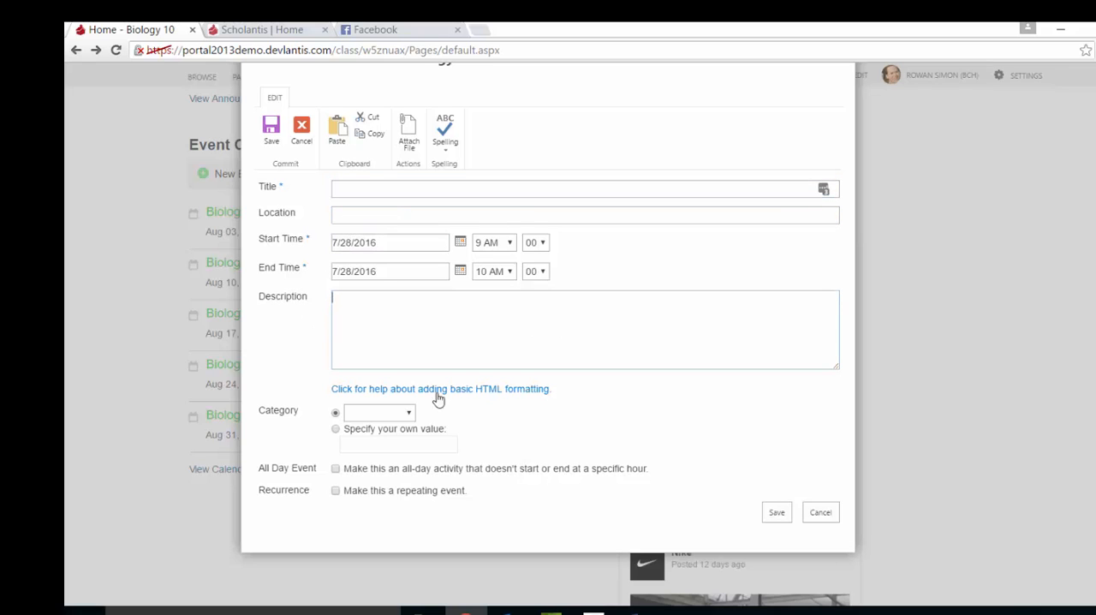
click(390, 415)
click(390, 415)
click(334, 491)
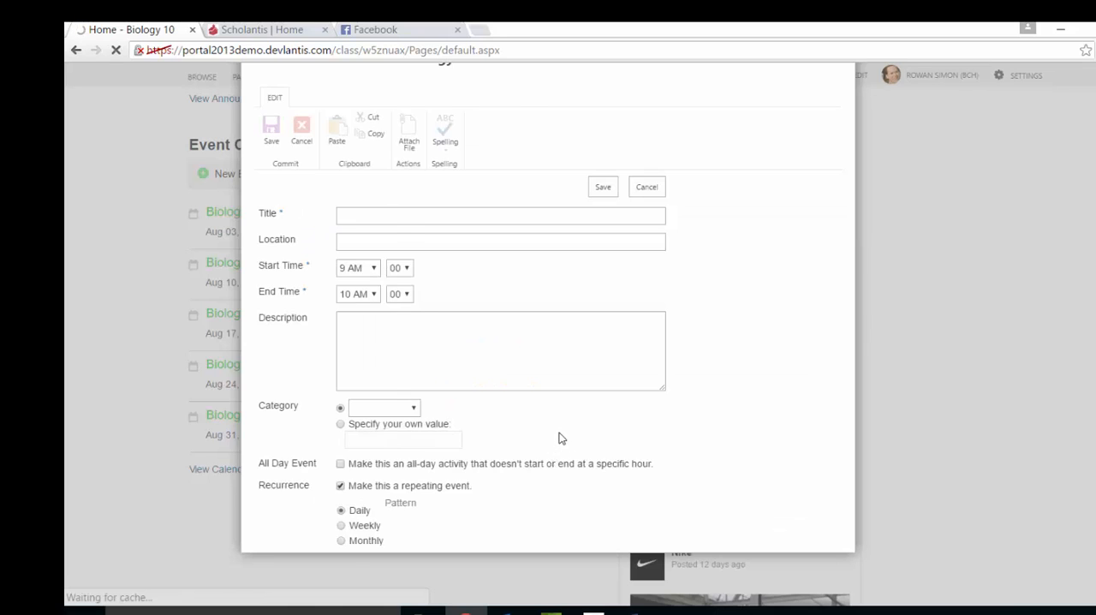
click(868, 565)
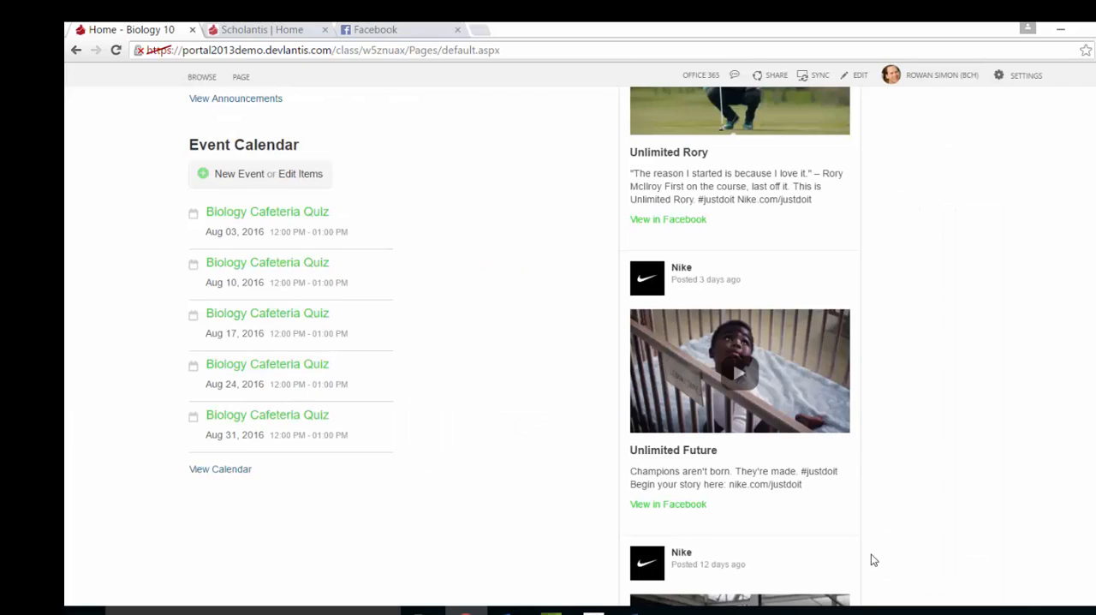
scroll(869, 556, up, 3)
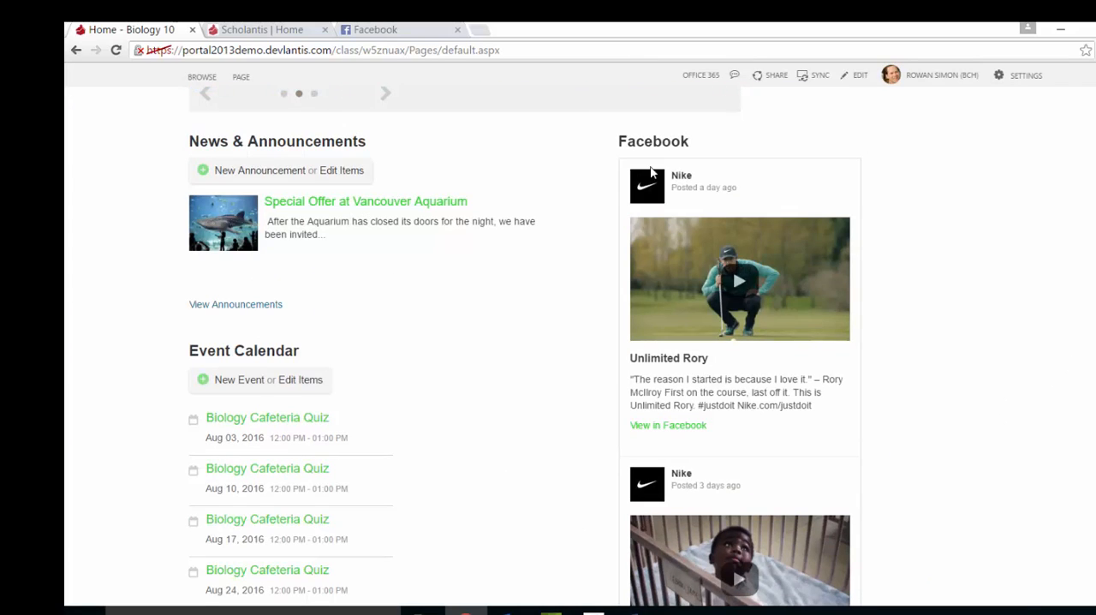
Edit the home page and add the Twitter part from the Scholantis category to the 2 Column Right zone.
scroll(617, 238, up, 1)
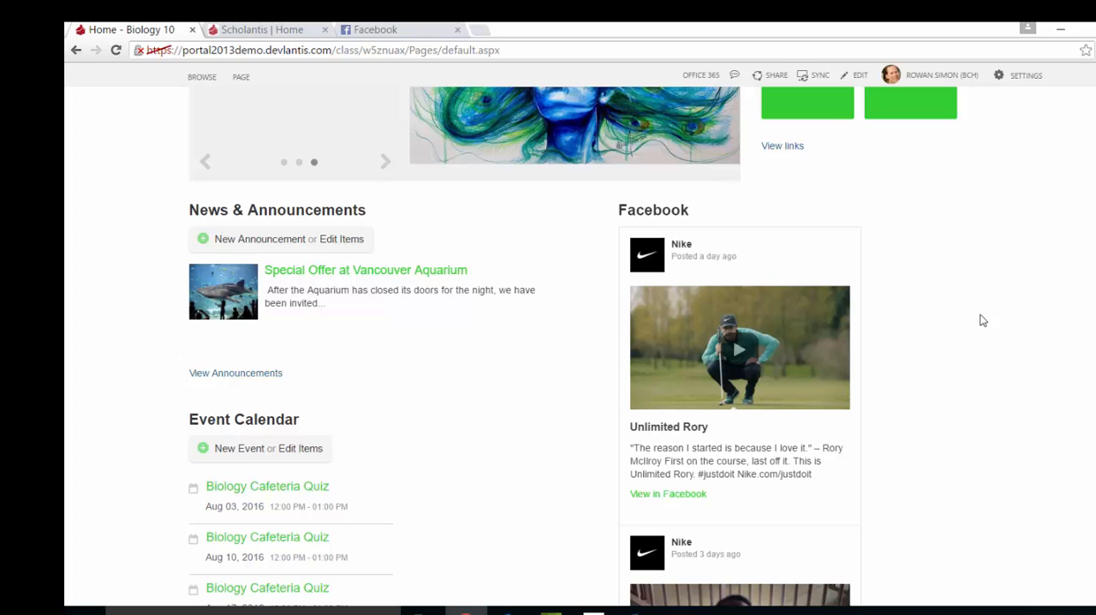
click(859, 77)
scroll(1037, 326, down, 2)
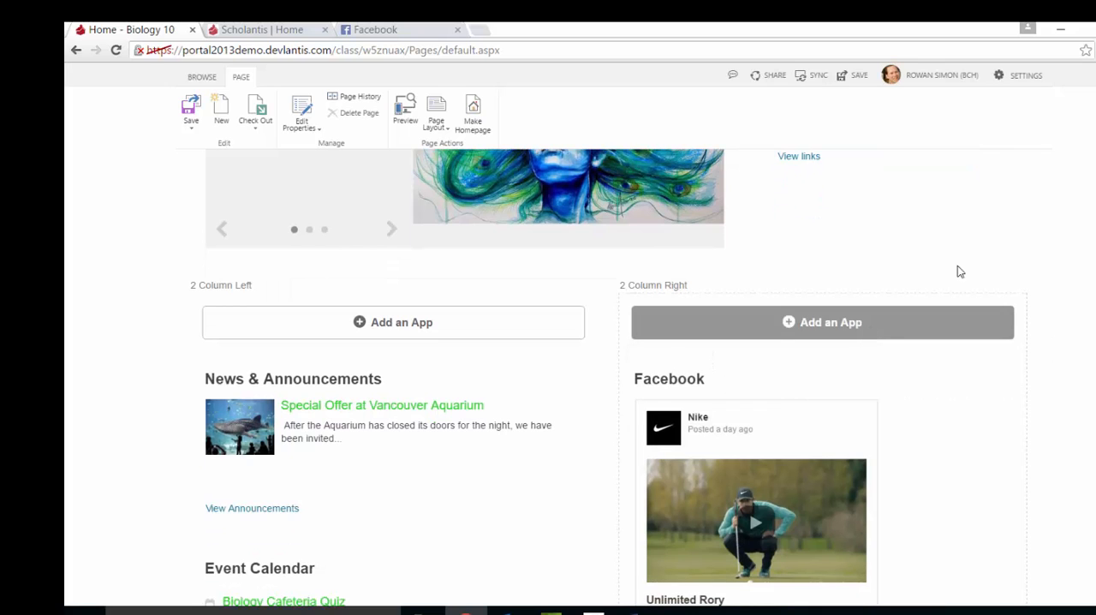
scroll(482, 312, down, 3)
scroll(496, 314, up, 3)
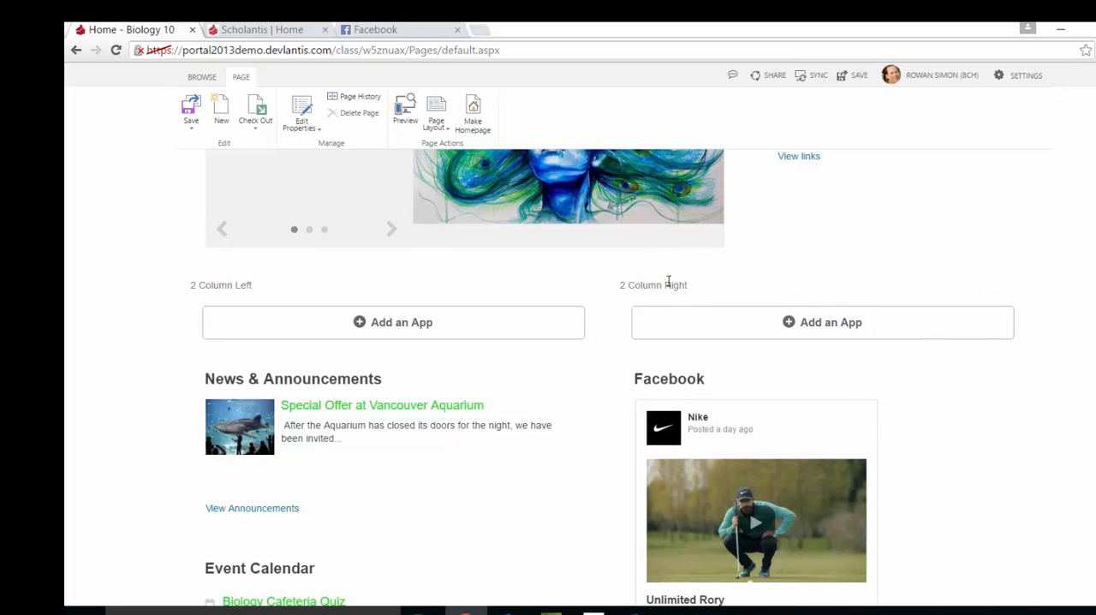
click(808, 324)
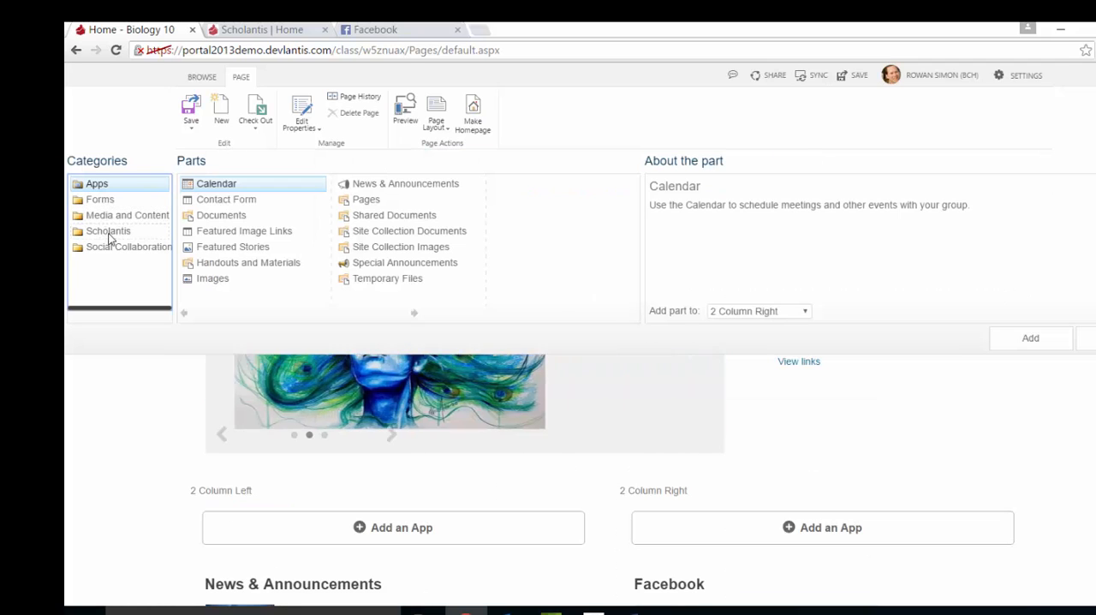
click(110, 233)
click(414, 313)
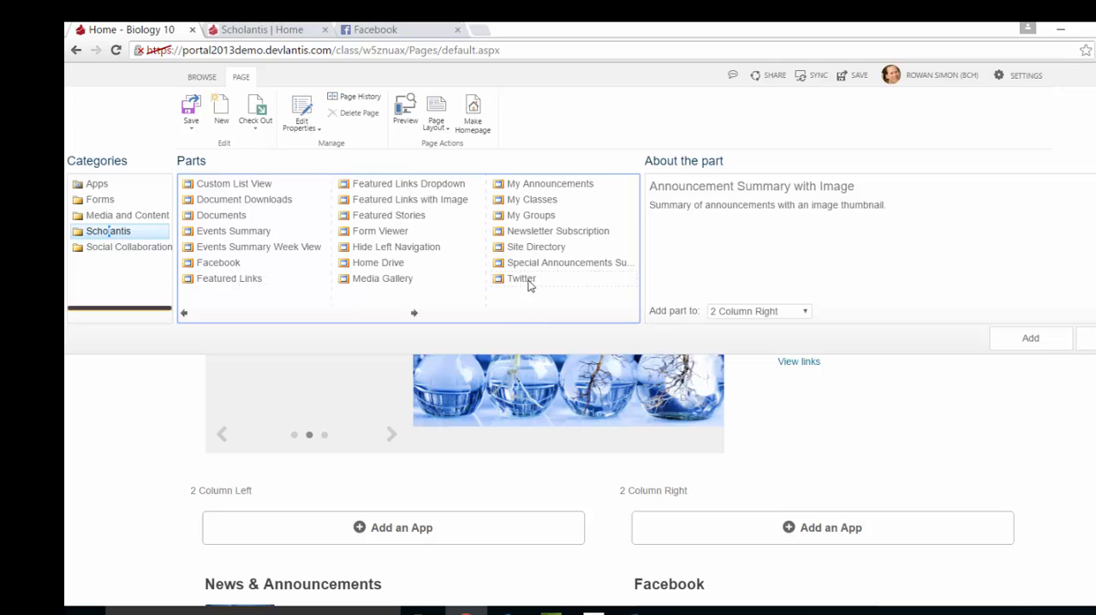
scroll(788, 377, down, 2)
scroll(768, 440, up, 1)
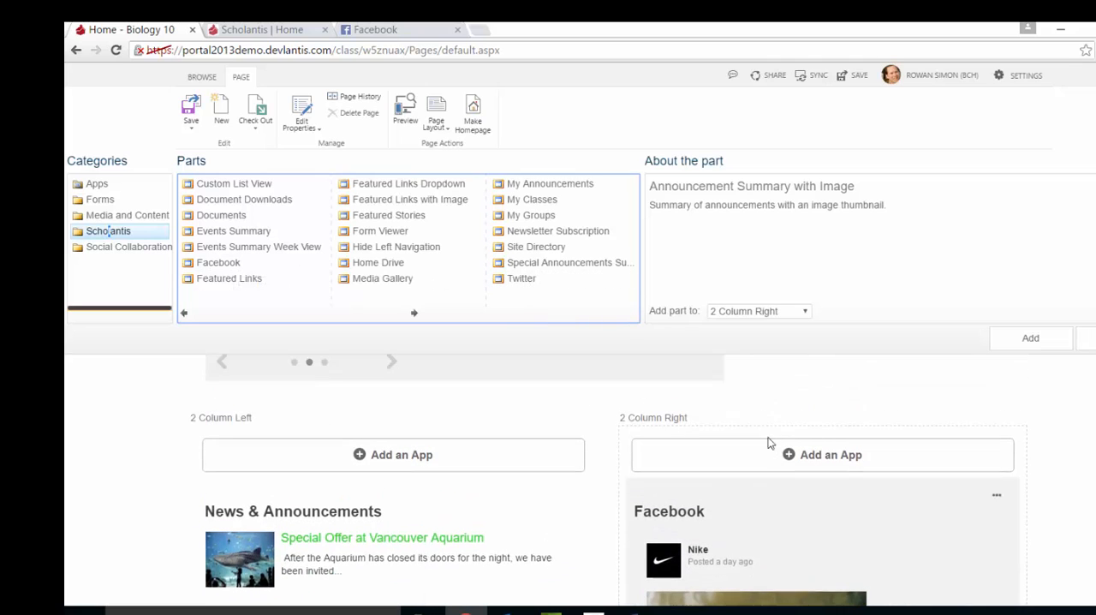
click(522, 280)
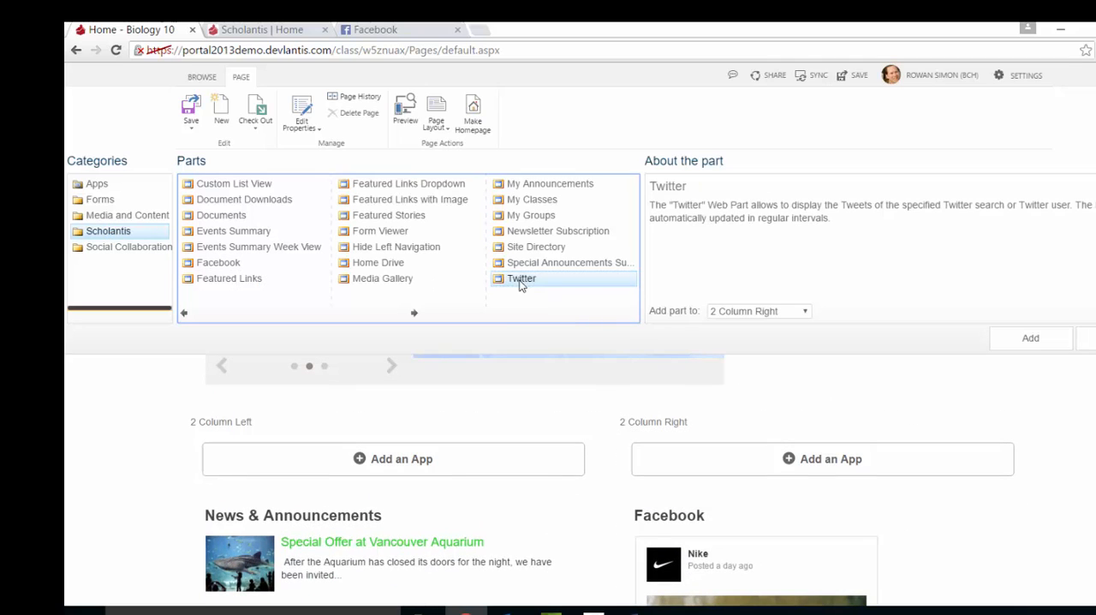
click(1030, 339)
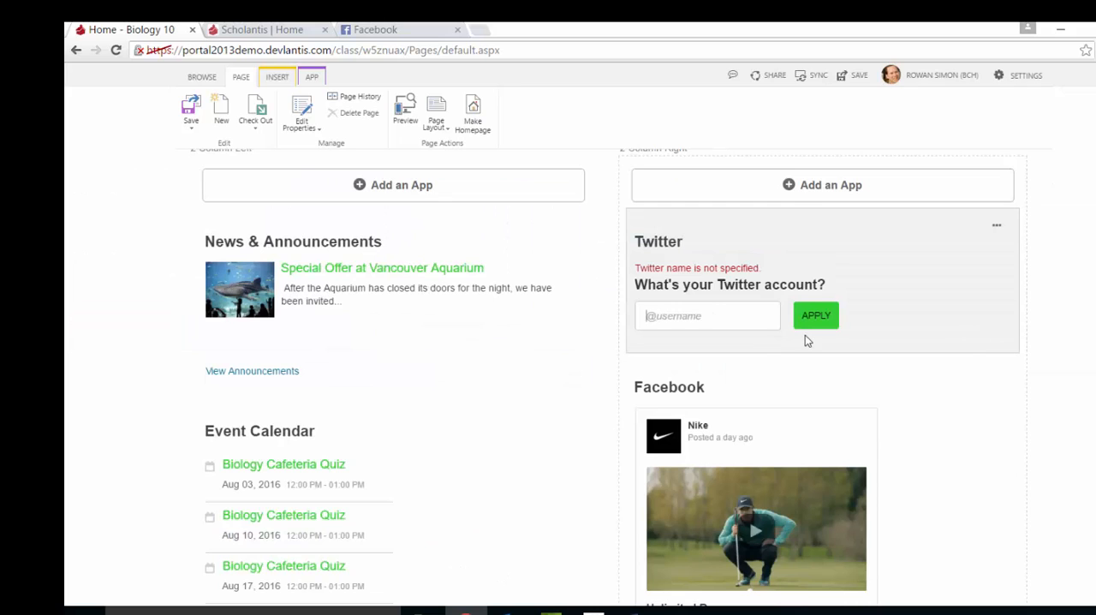
text(@scholantis)
click(825, 319)
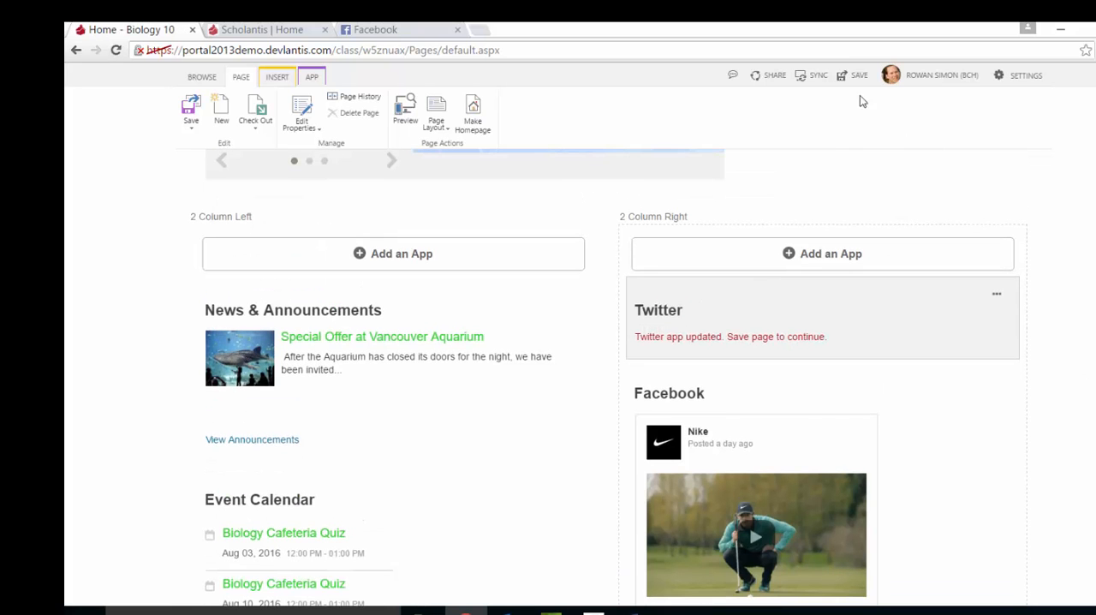
click(854, 75)
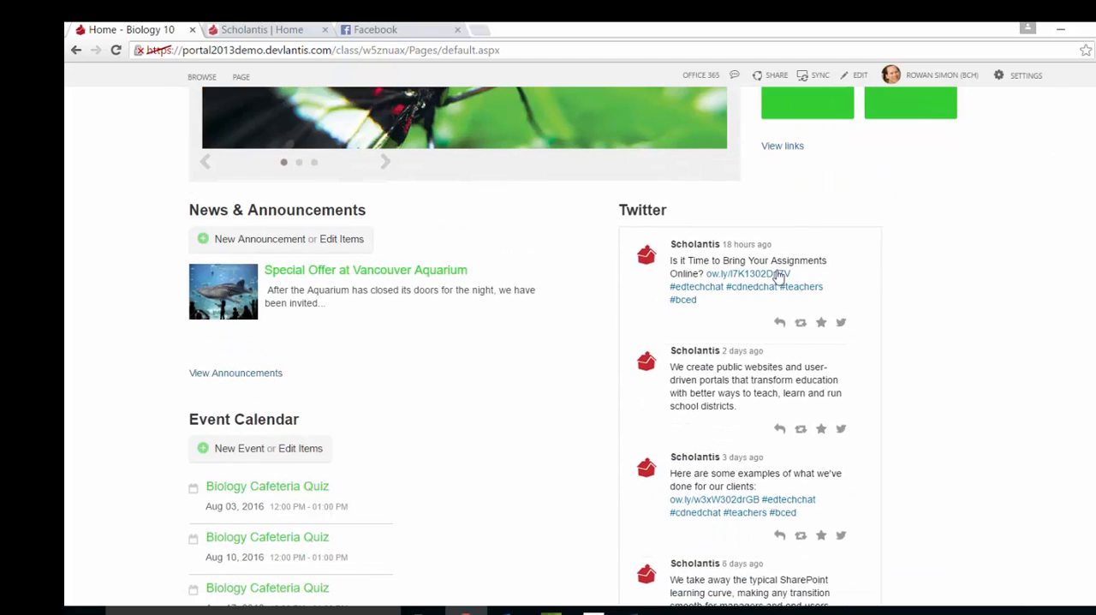
Examine the Twitter feed on the home page and how far its tweets extend beside the announcements and calendar.
scroll(780, 275, down, 5)
scroll(783, 277, up, 5)
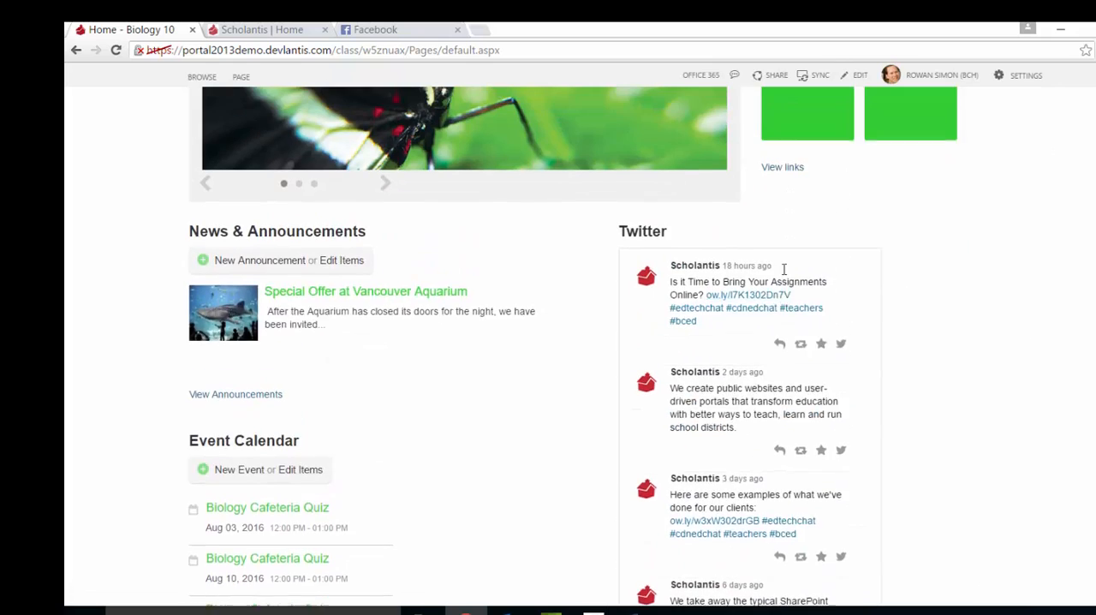
scroll(785, 270, up, 1)
scroll(857, 316, down, 1)
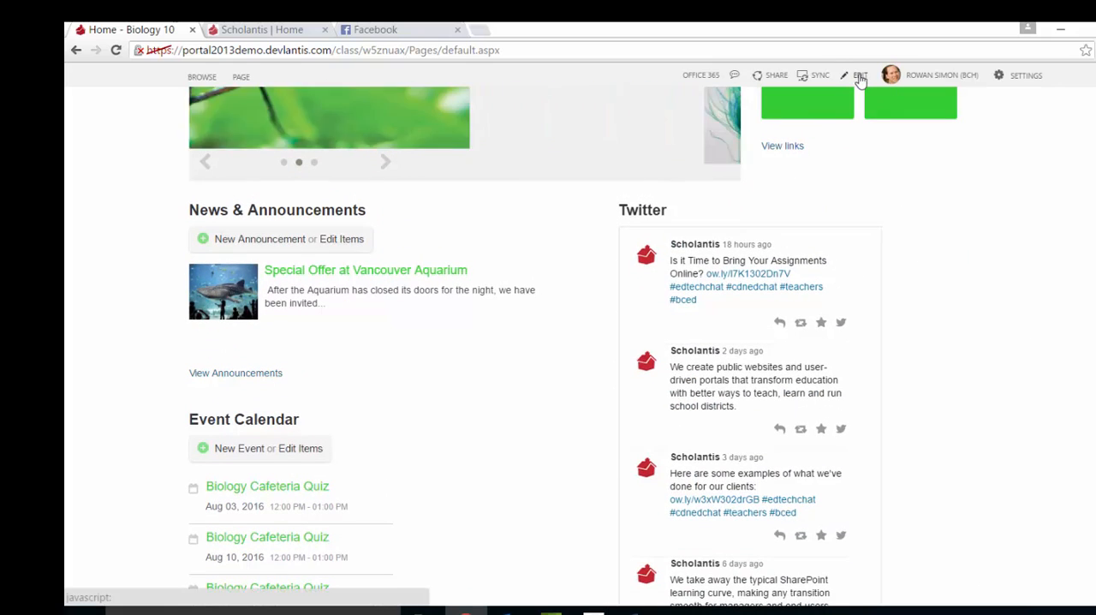
scroll(827, 257, down, 2)
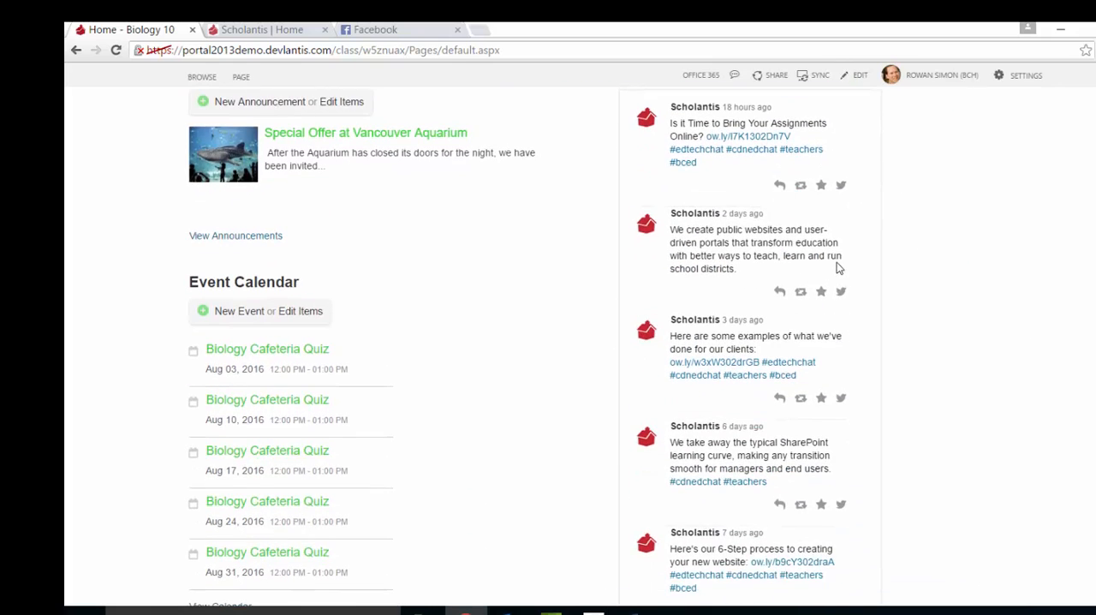
scroll(839, 262, down, 1)
scroll(840, 260, up, 1)
Edit the home page's Twitter app and change Max Items in its Slide Settings, confirming the properties.
click(857, 75)
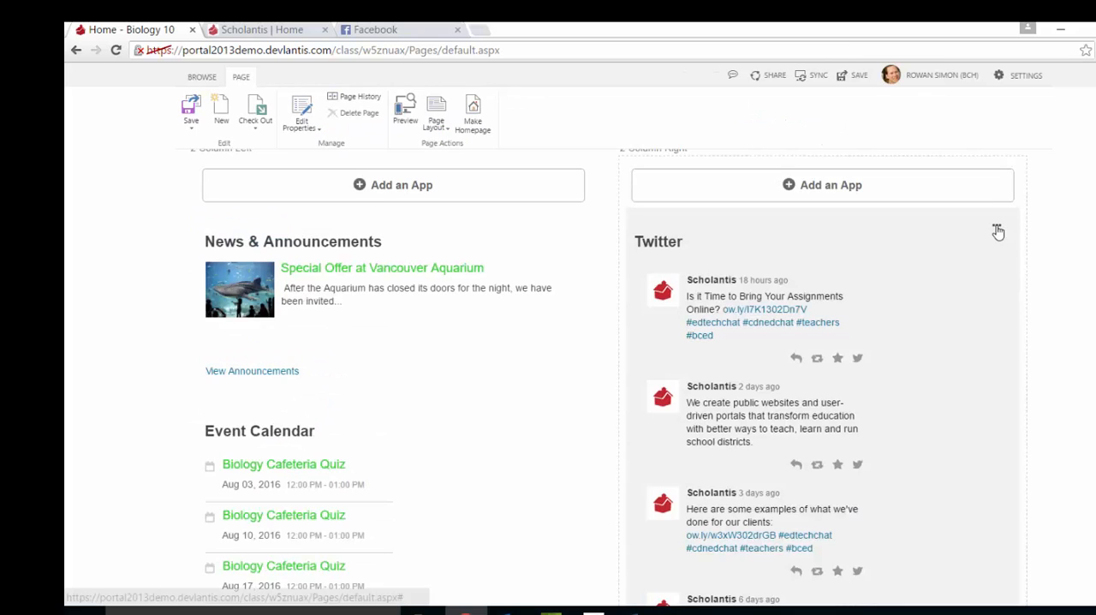
click(997, 231)
click(942, 272)
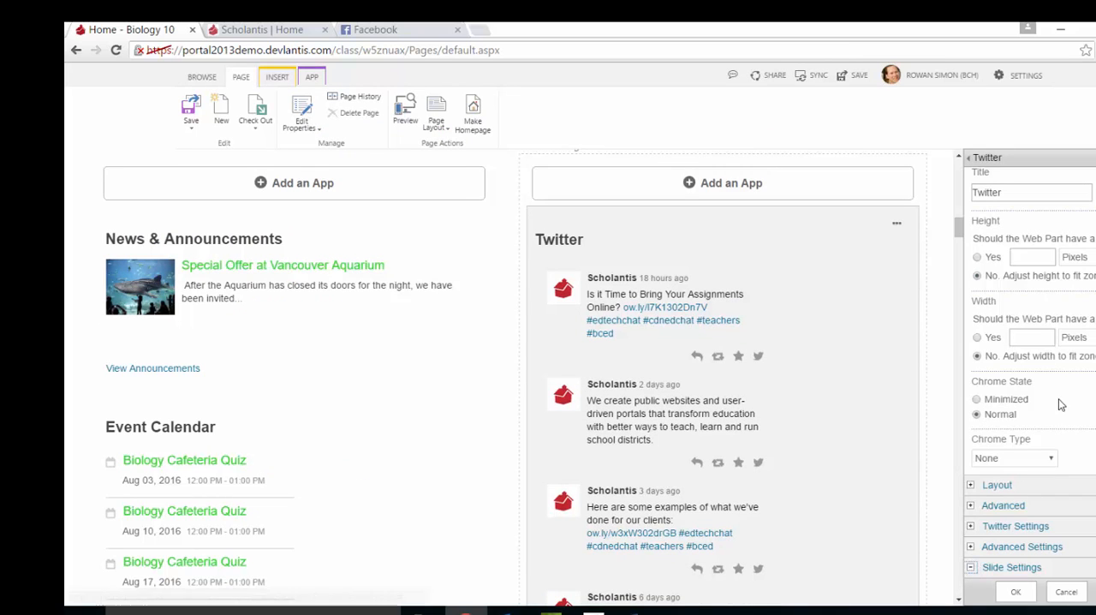
scroll(1060, 404, down, 5)
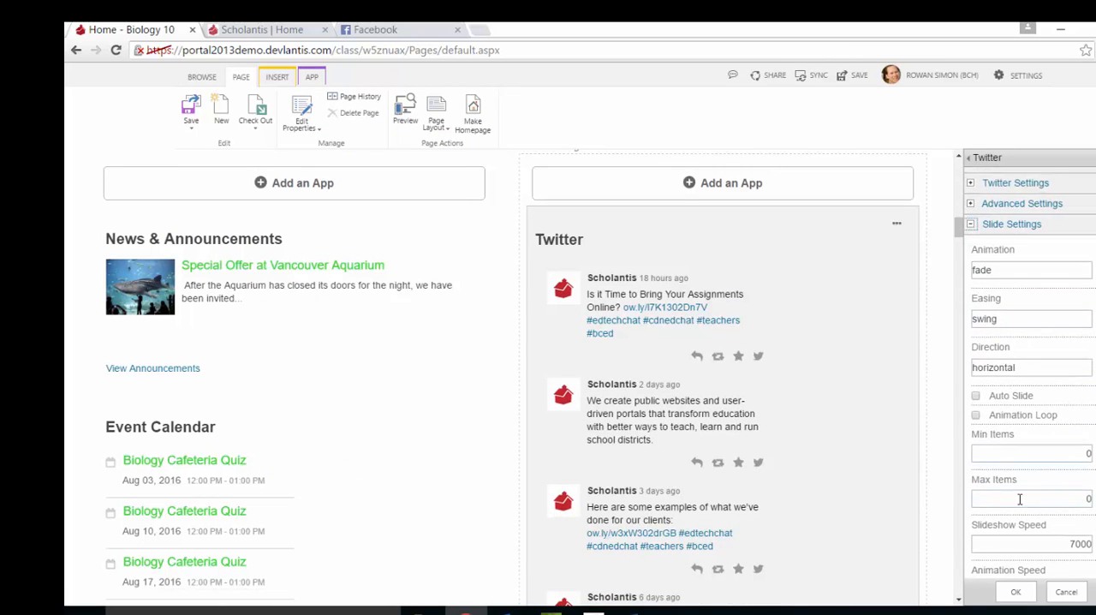
click(1080, 499)
click(1016, 592)
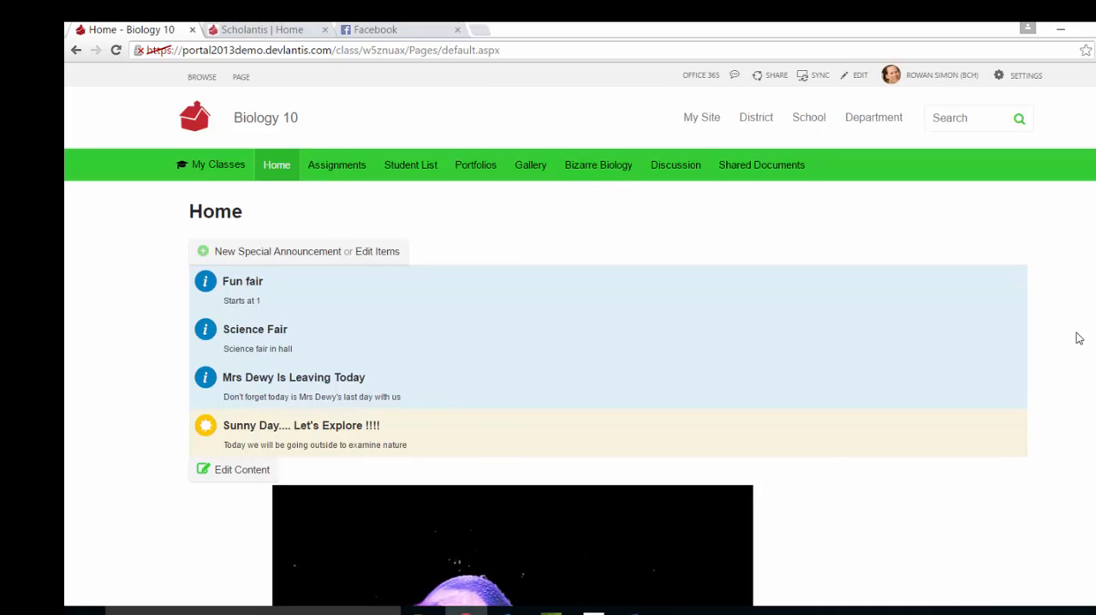
Open the class assignments, select Practice Test and view the classes it can be copied to.
click(319, 170)
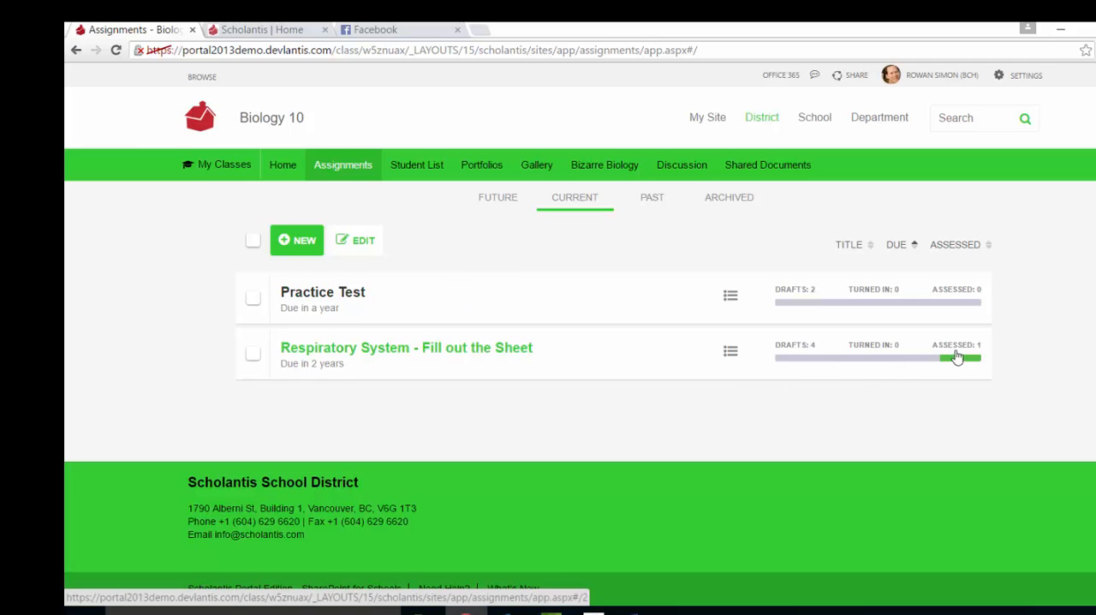
click(253, 298)
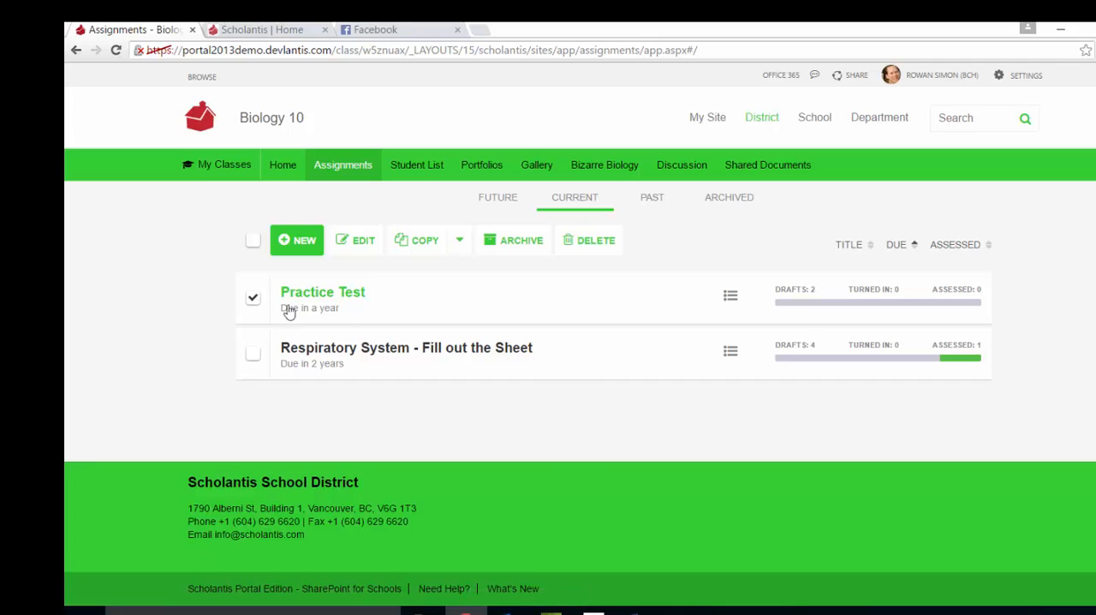
click(458, 243)
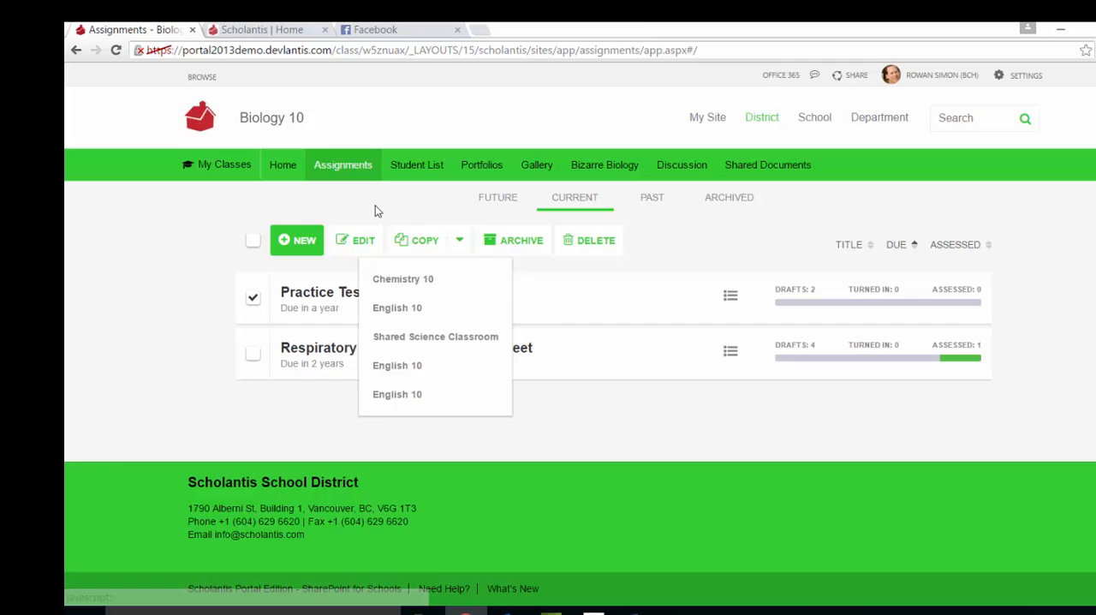
View the student list, then open Portfolios and look through the first student's profile and posts.
click(417, 164)
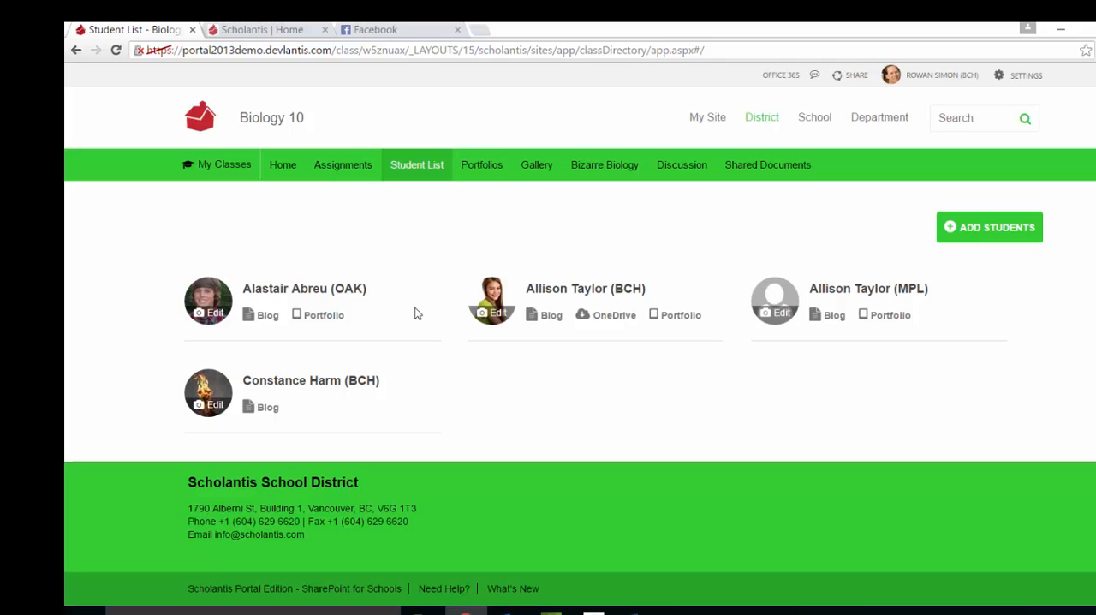
click(487, 177)
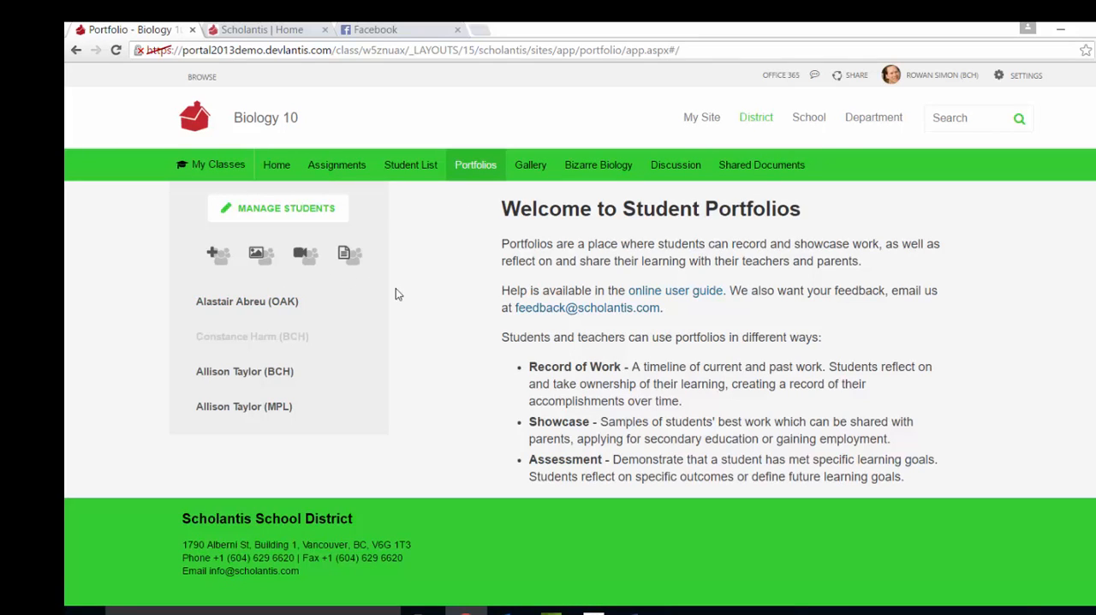
click(268, 304)
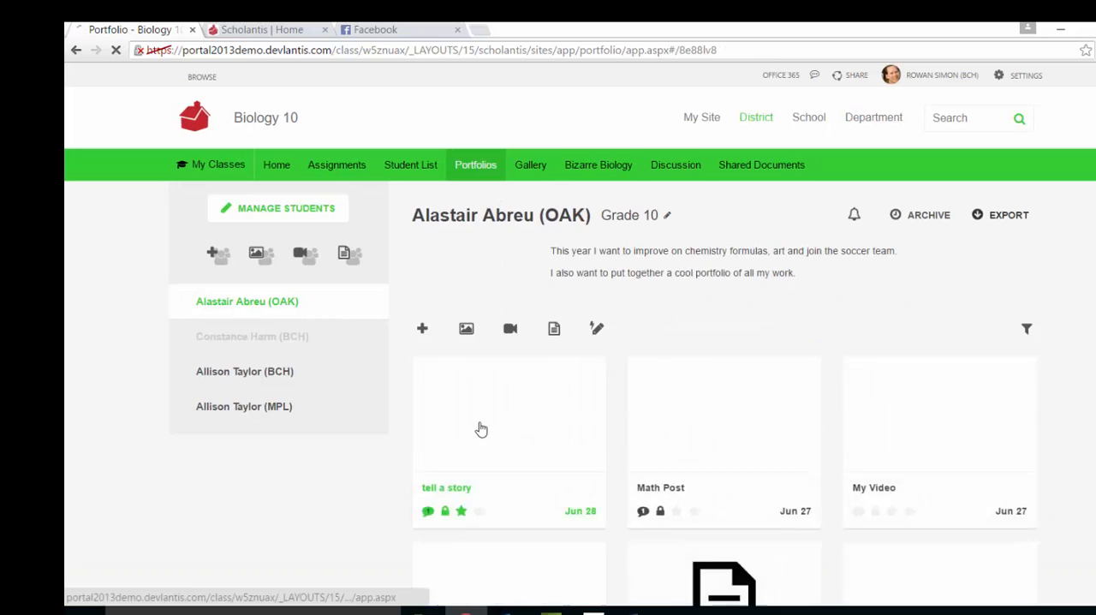
scroll(891, 335, down, 5)
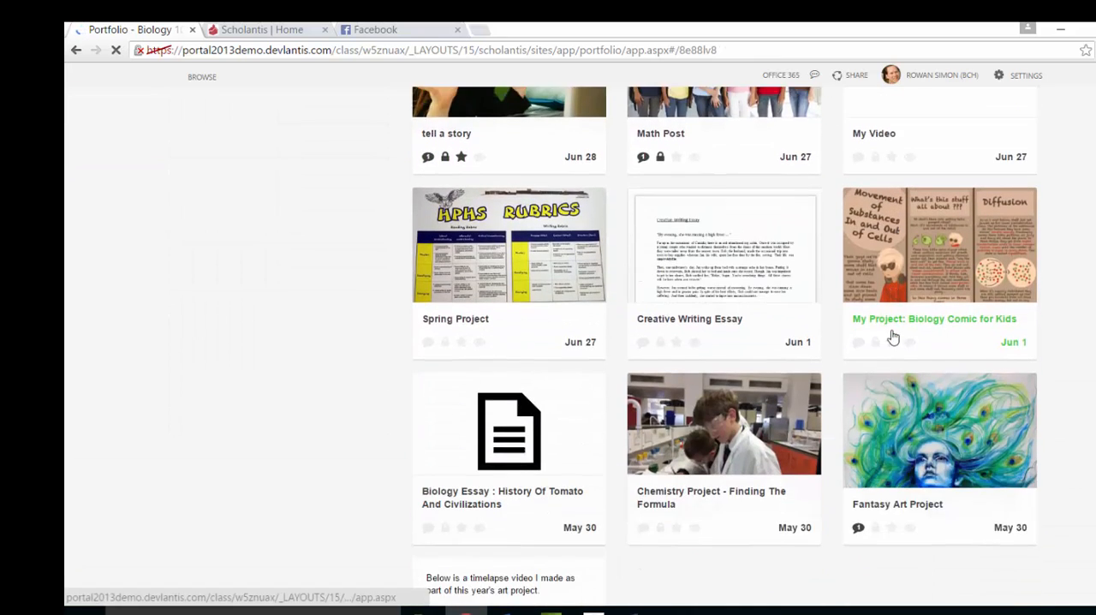
scroll(893, 338, down, 1)
scroll(894, 338, up, 7)
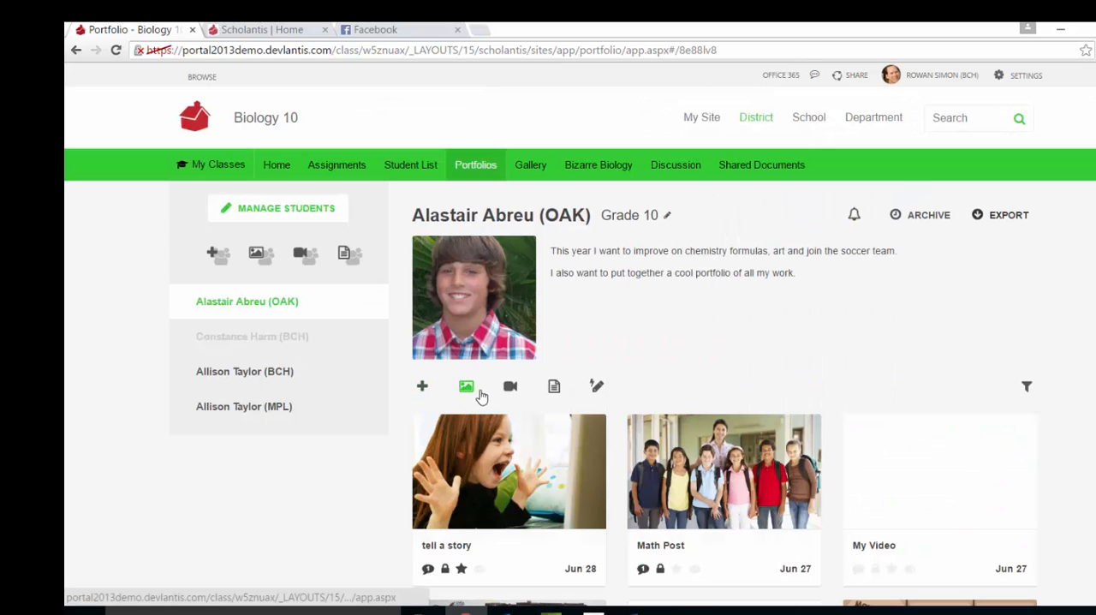
scroll(793, 326, down, 1)
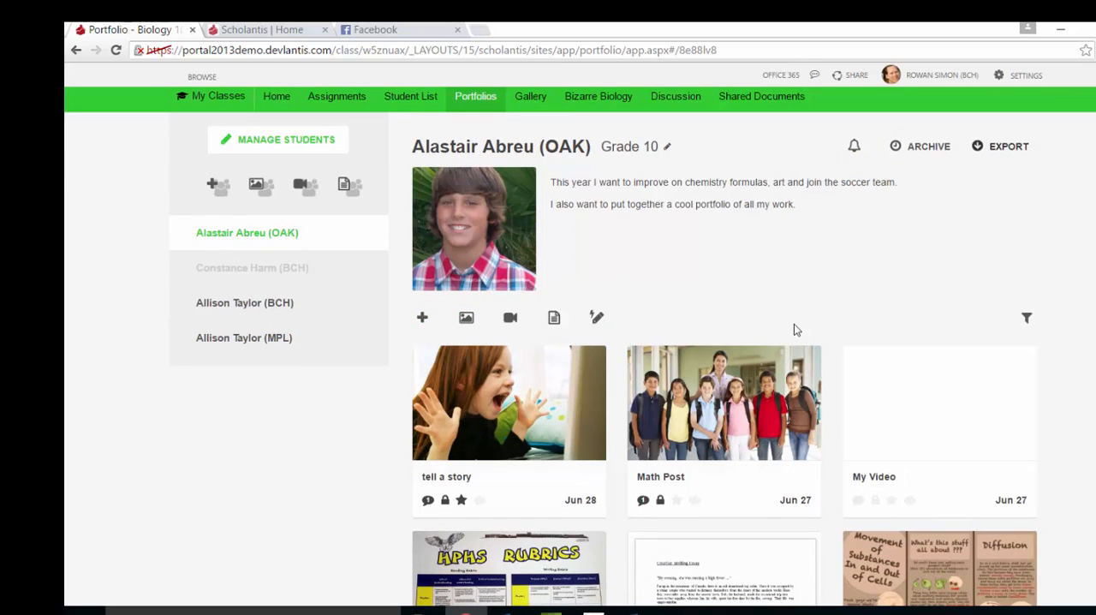
scroll(847, 311, up, 1)
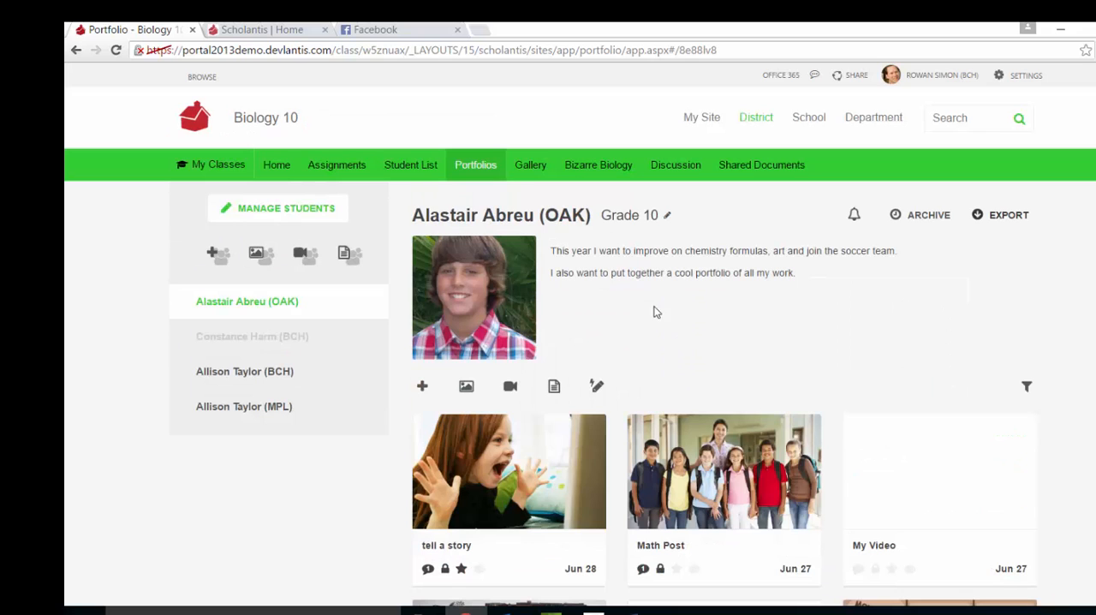
Create a new photo album in the class Gallery and dismiss the picture chooser without adding pictures.
click(531, 167)
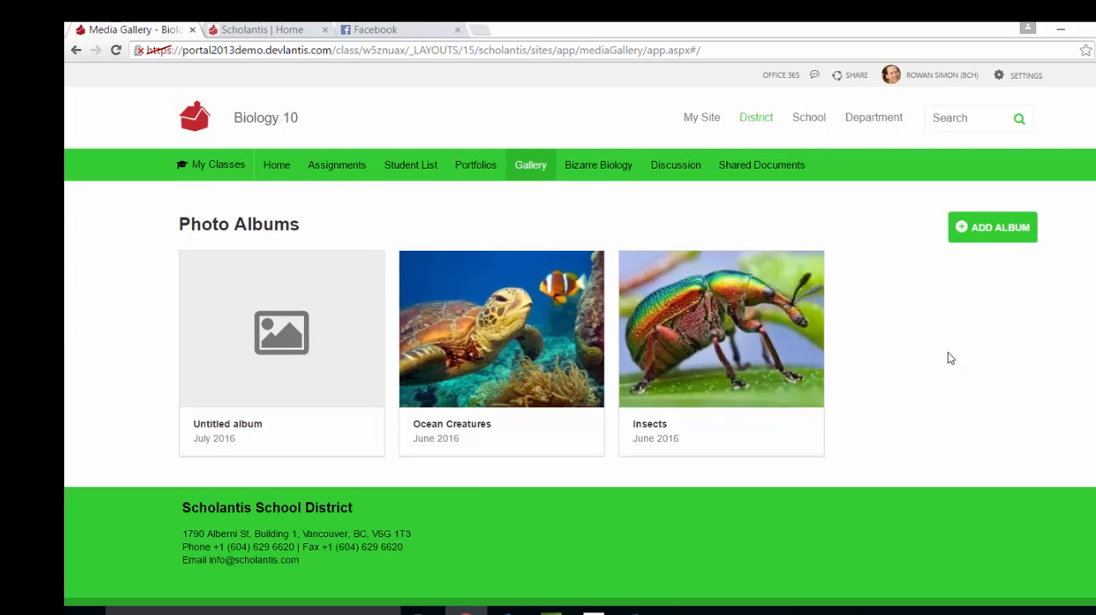
click(989, 229)
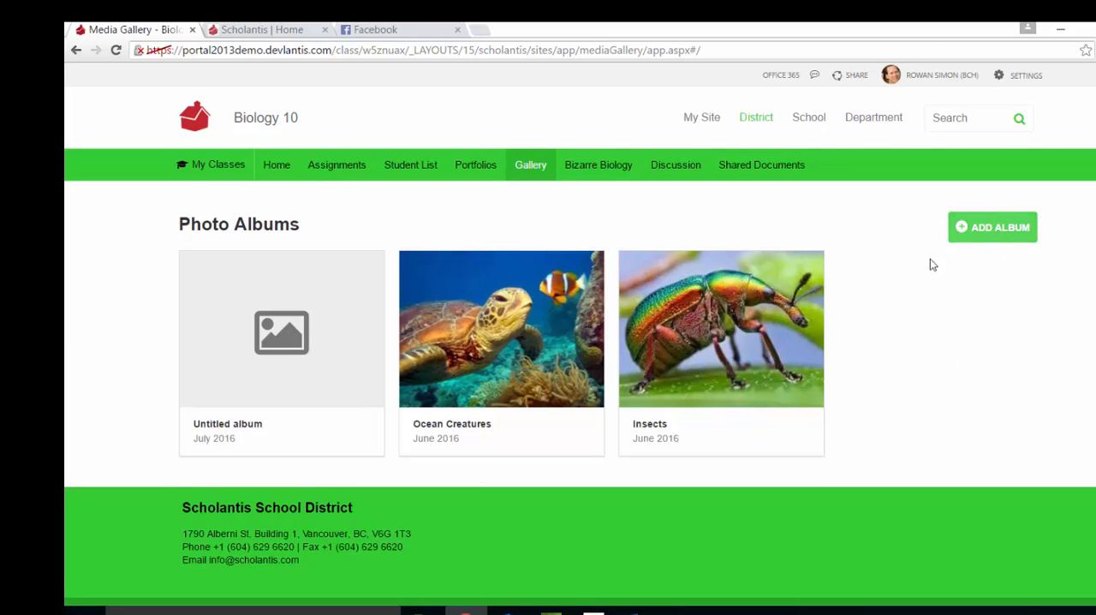
click(613, 322)
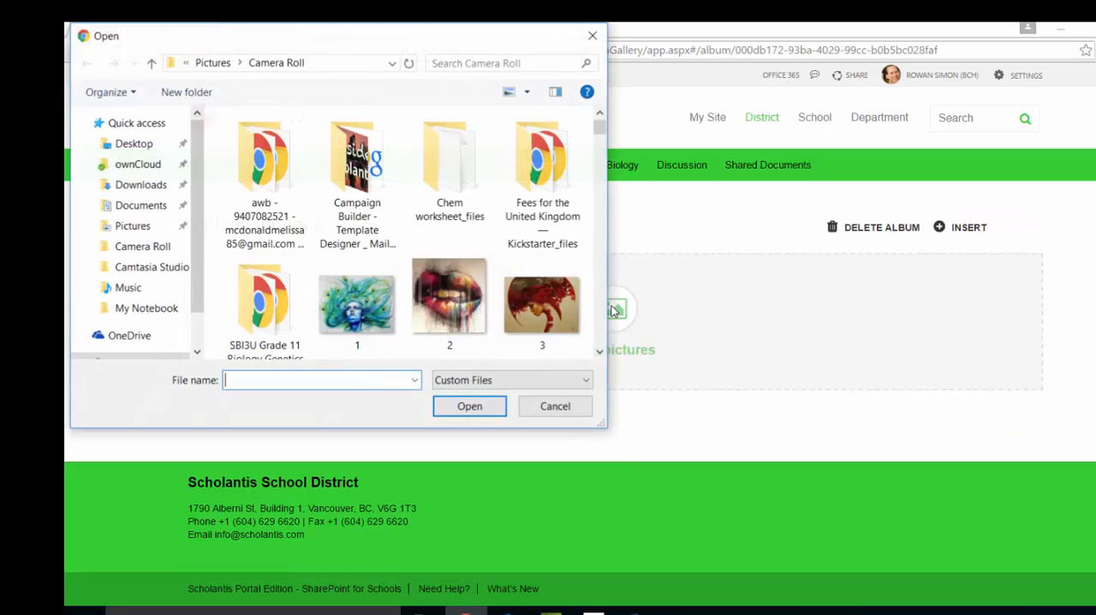
click(594, 36)
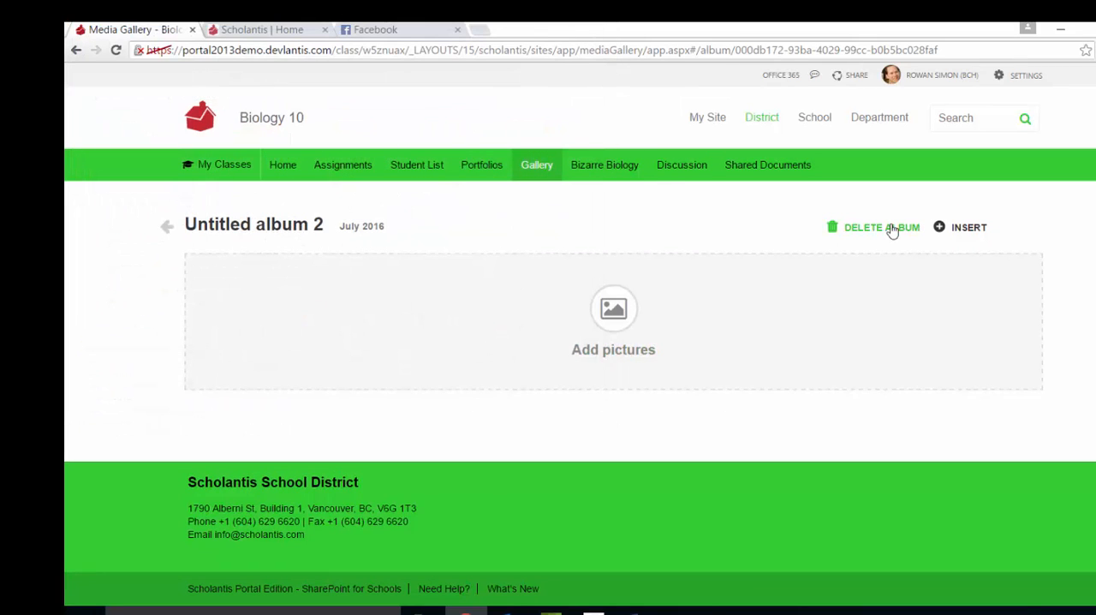
Rename the new album Experiments in Class and return to the photo albums.
click(318, 222)
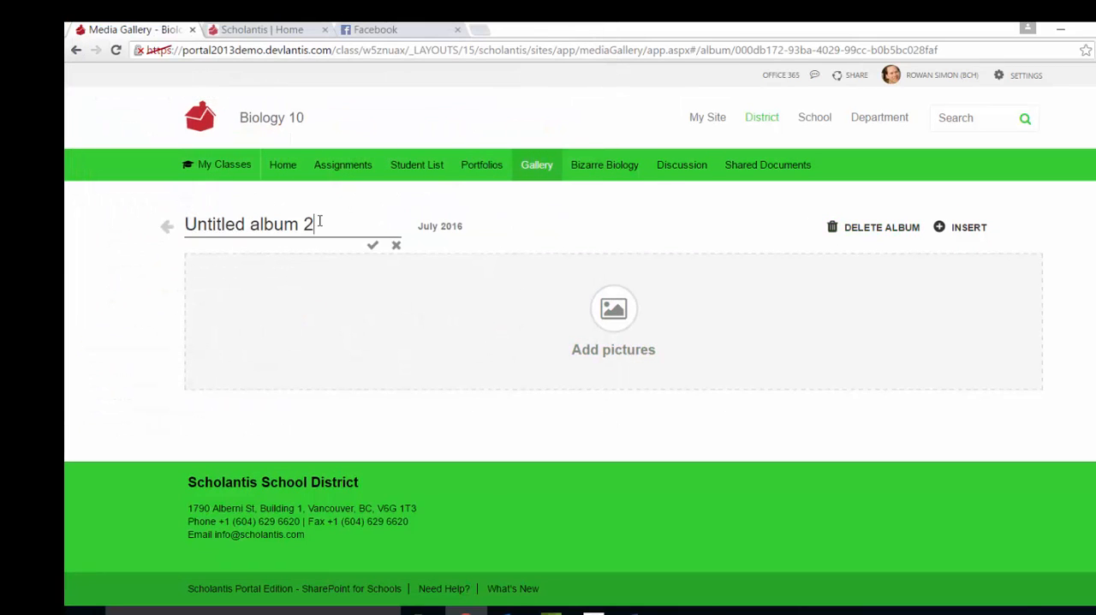
drag(322, 224, 123, 192)
text(Ex)
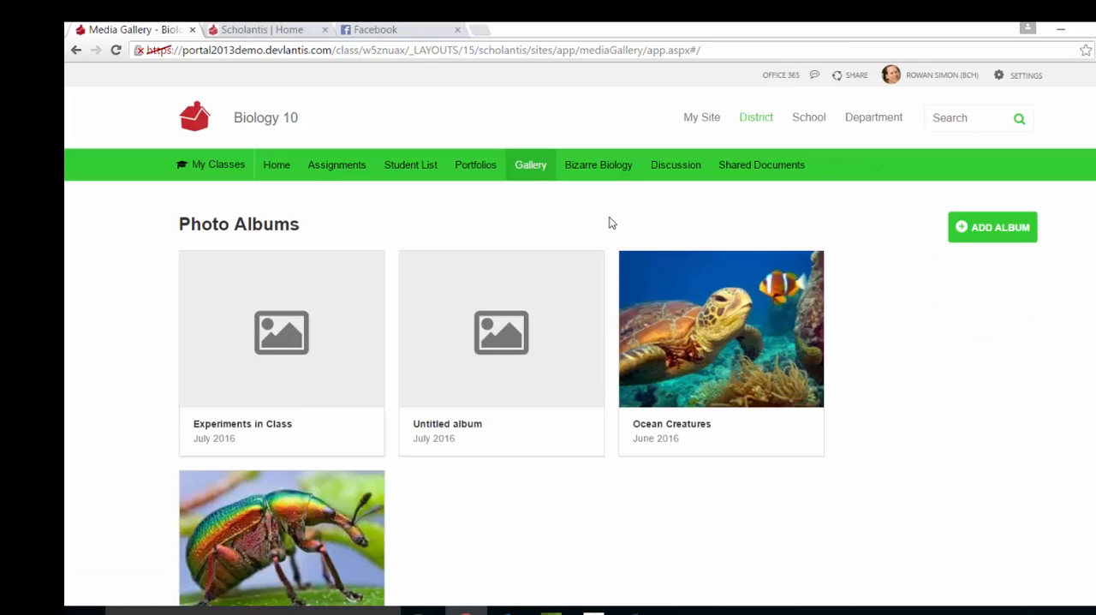
Open the Bizarre Biology blog and change its banner theme image to the blue and red nebula picture.
click(597, 167)
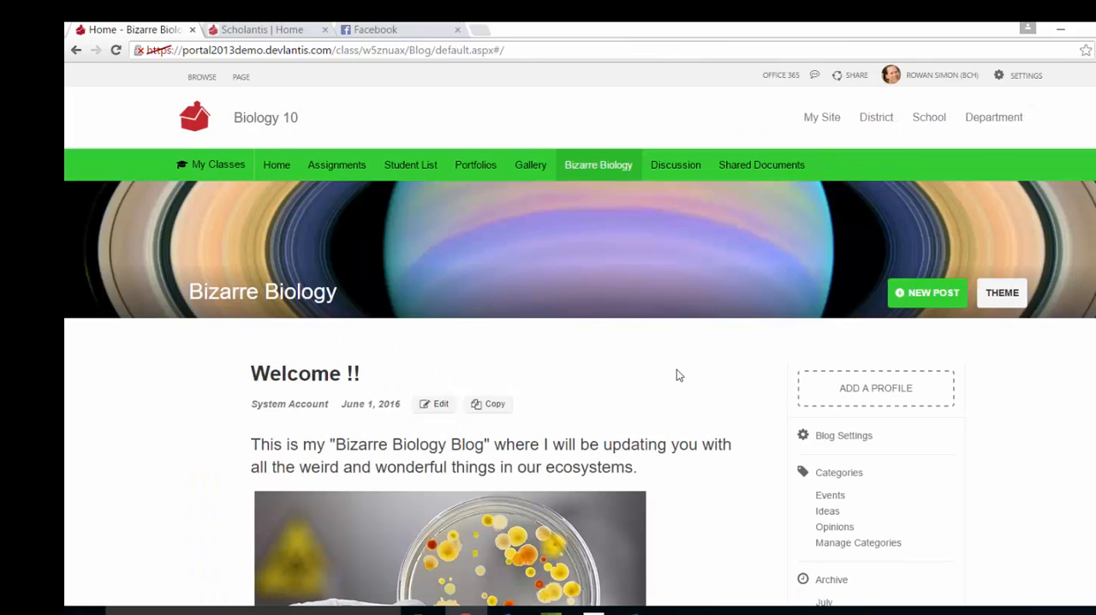
click(1001, 298)
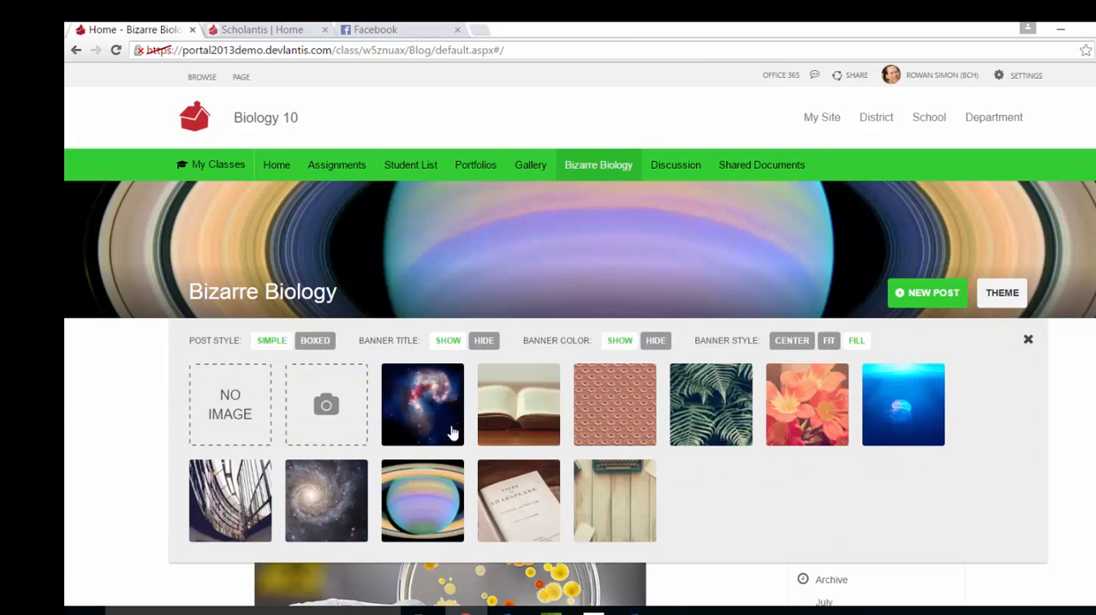
click(440, 418)
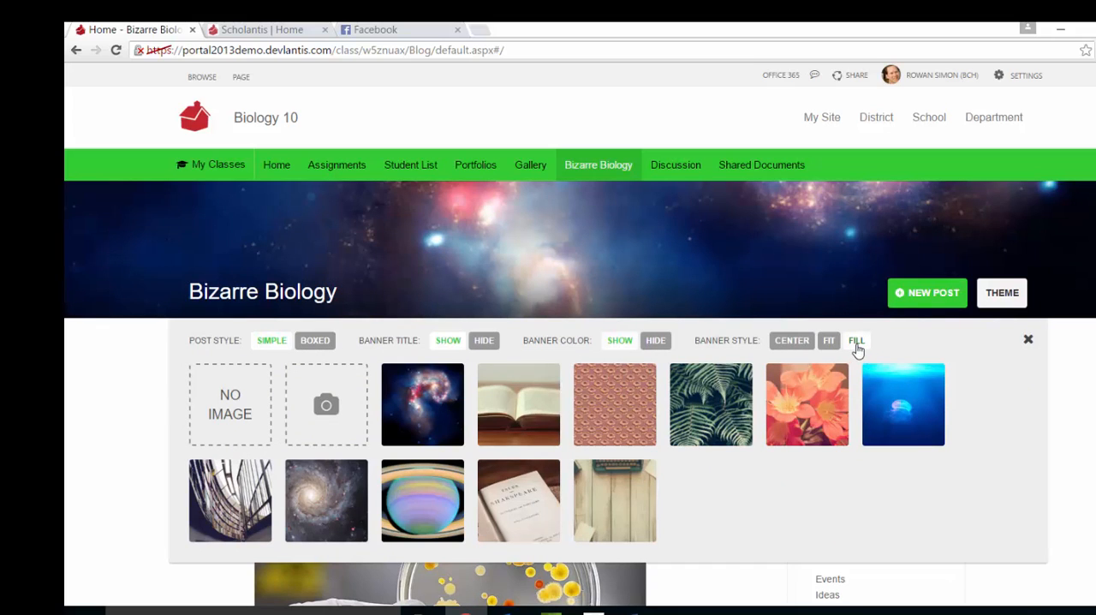
click(1029, 341)
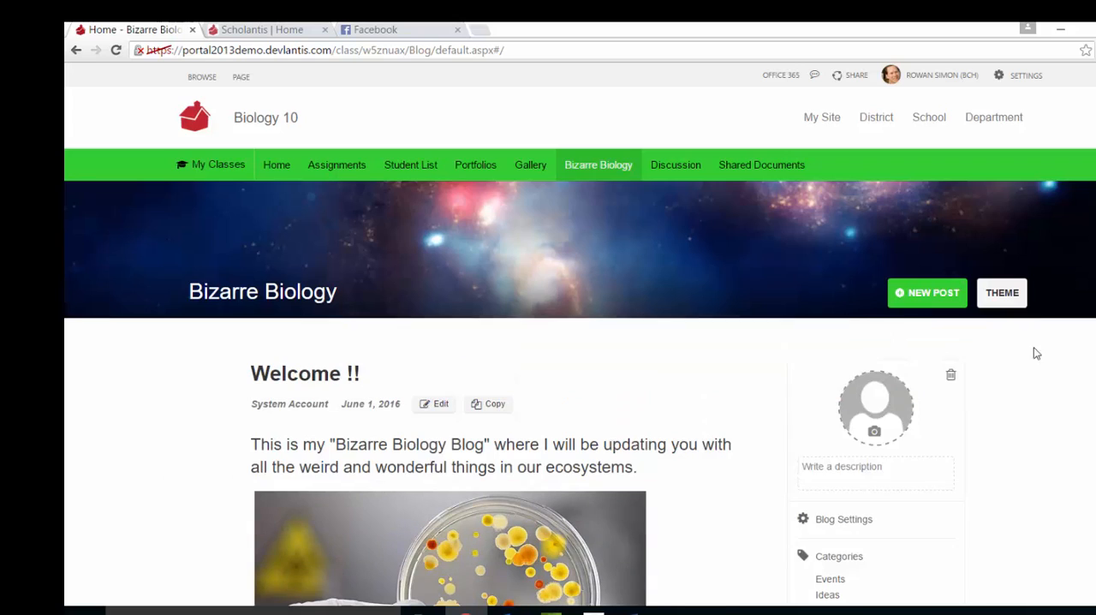
Look through the Welcome blog post down to its comment and sharing links.
scroll(1034, 347, down, 2)
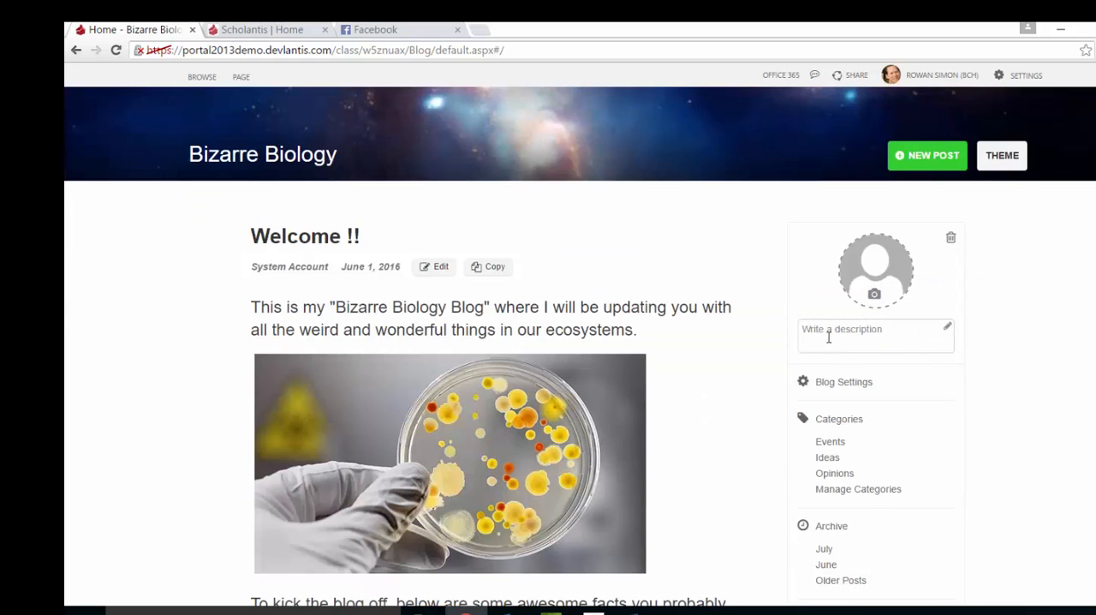
scroll(934, 368, down, 3)
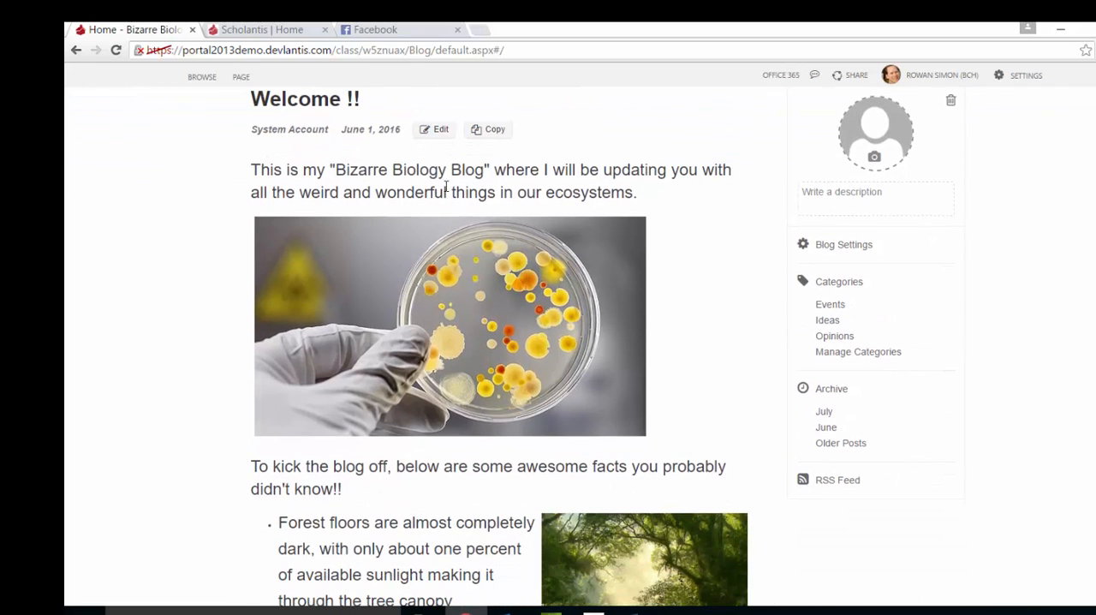
scroll(451, 188, down, 10)
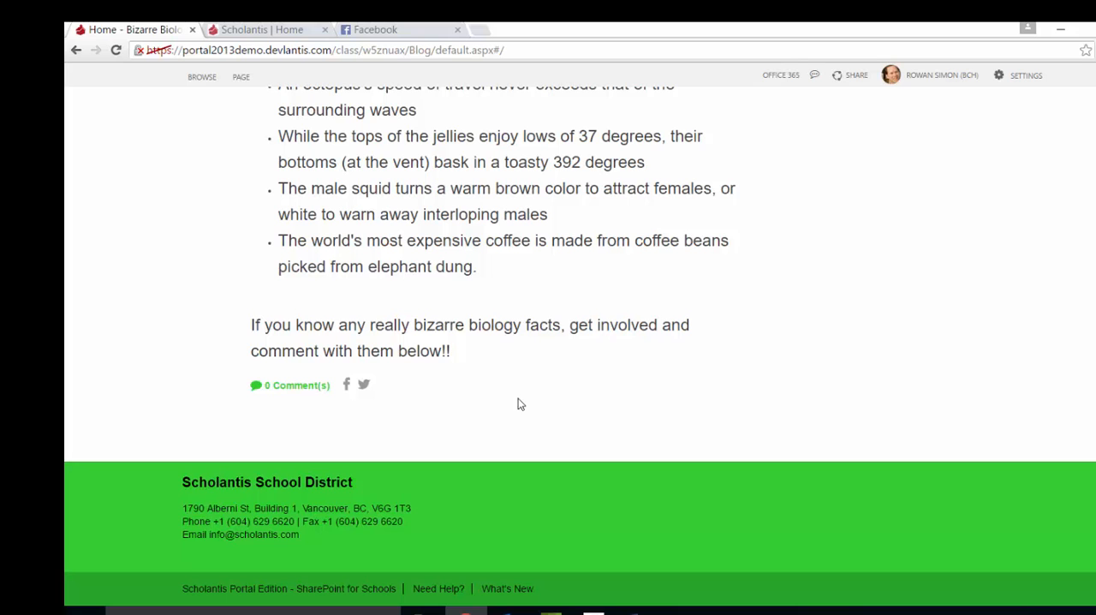
scroll(622, 365, up, 13)
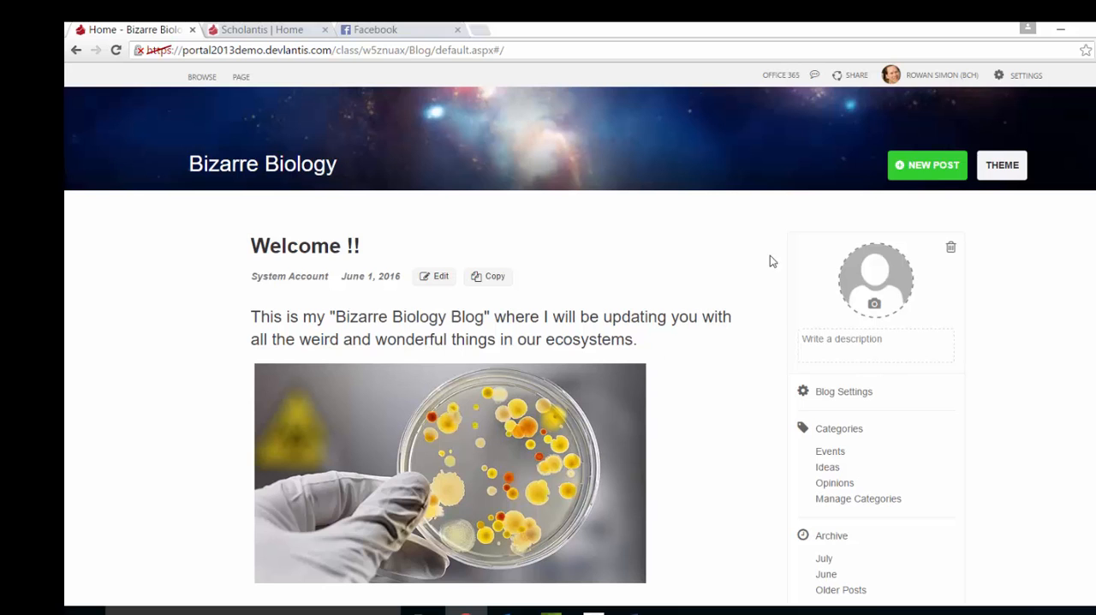
Open a new blog post form, view the sources that content can be copied from, and cancel the post.
click(914, 165)
scroll(507, 318, down, 2)
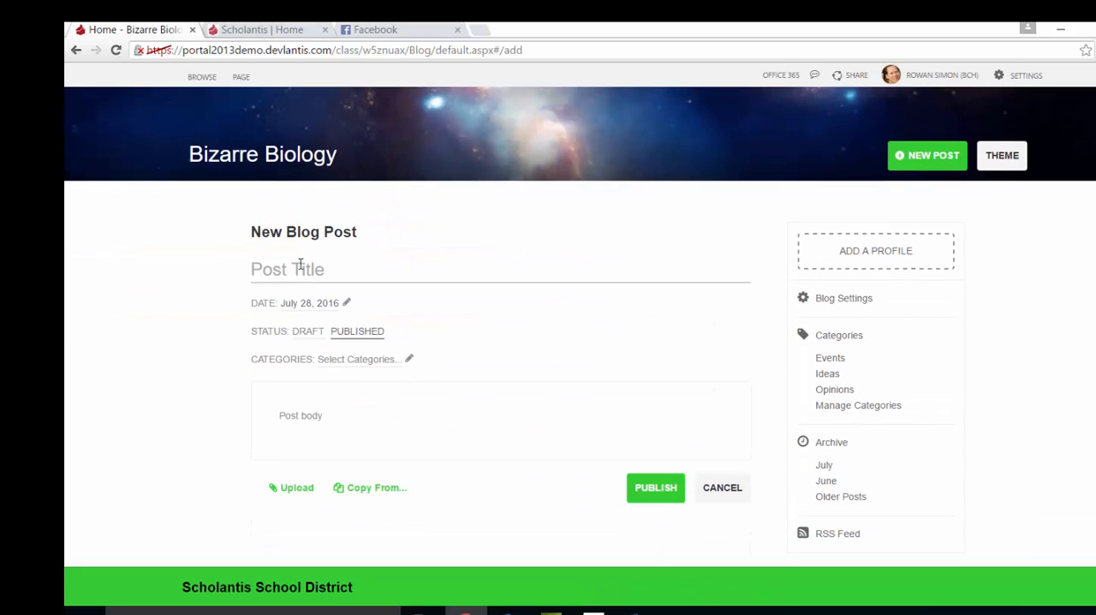
click(338, 421)
scroll(382, 413, down, 2)
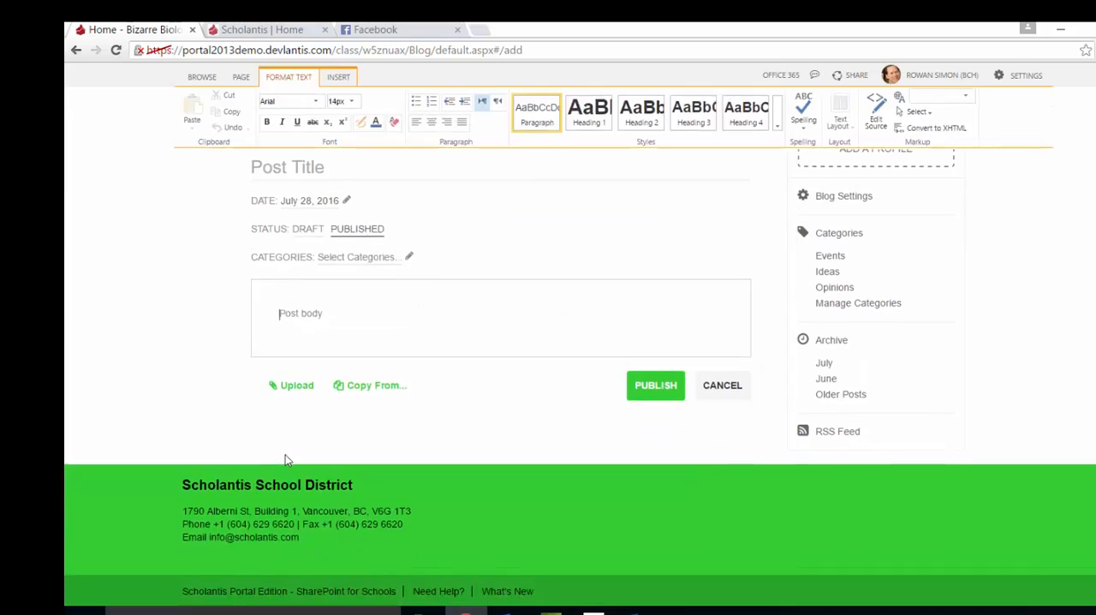
click(286, 457)
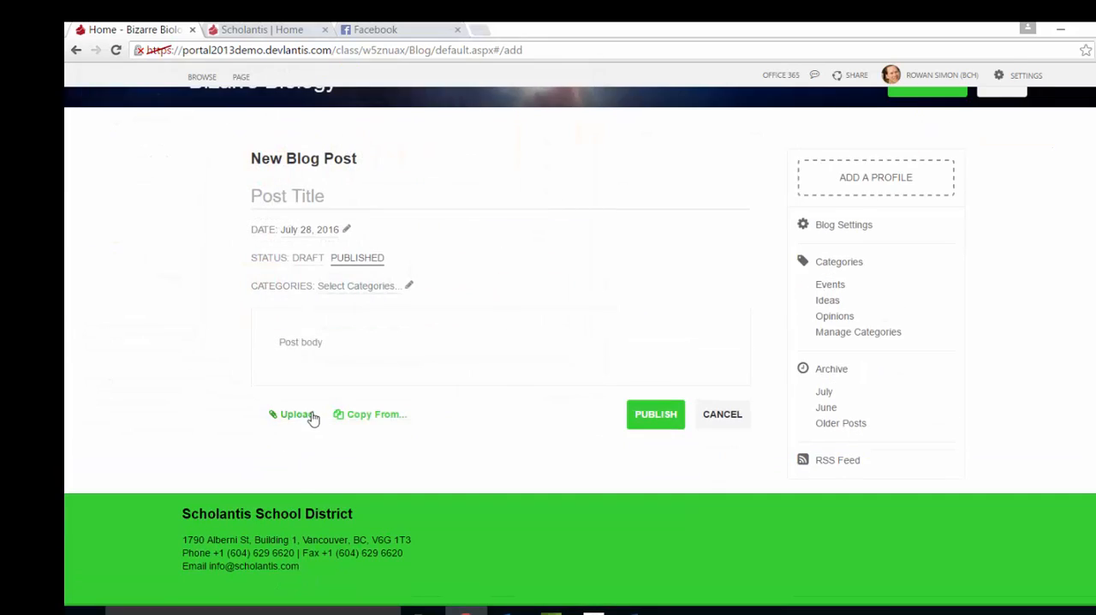
click(377, 418)
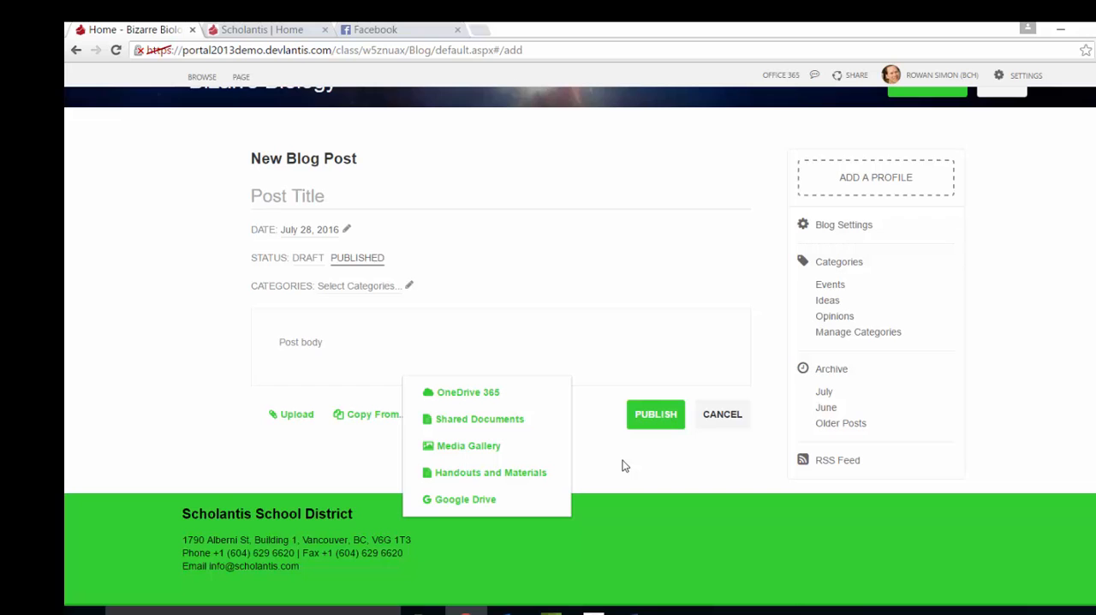
click(744, 419)
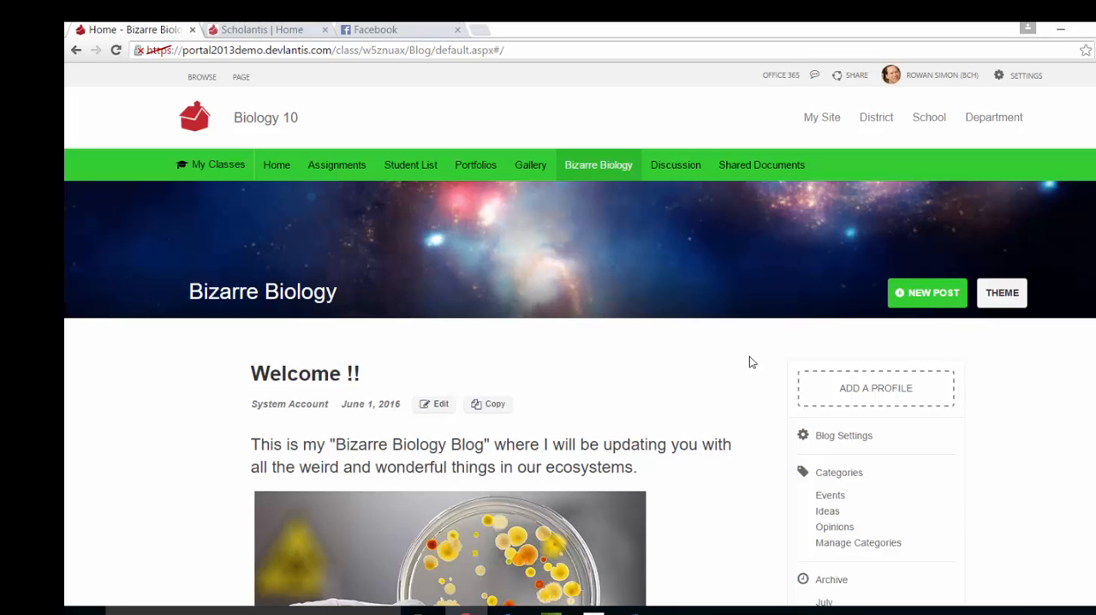
Open the class Discussion and read the Cell Biology topic with its replies.
click(676, 171)
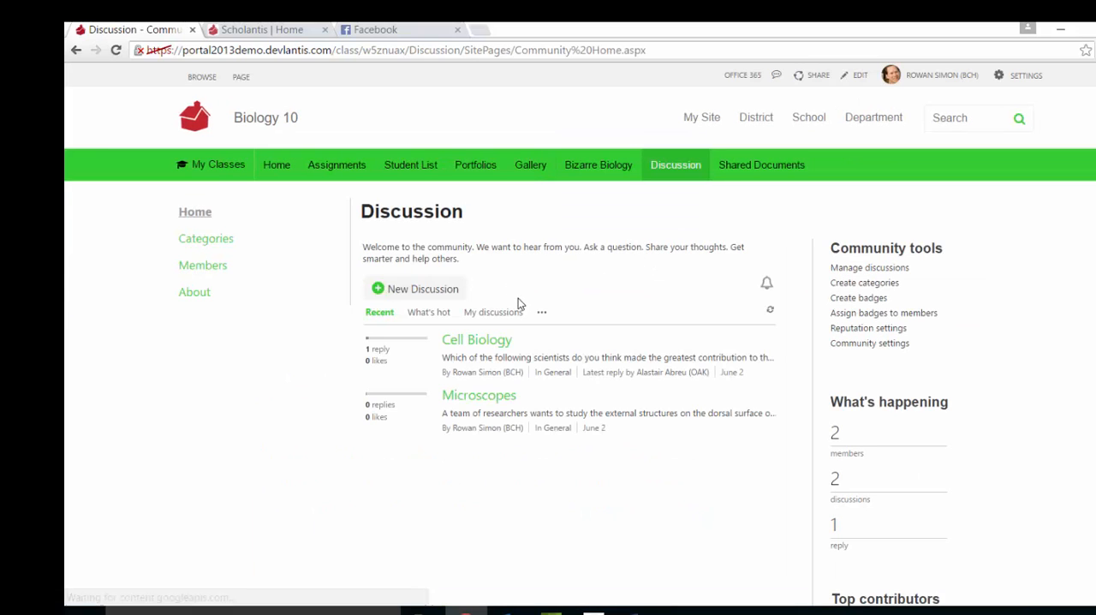
scroll(533, 298, down, 1)
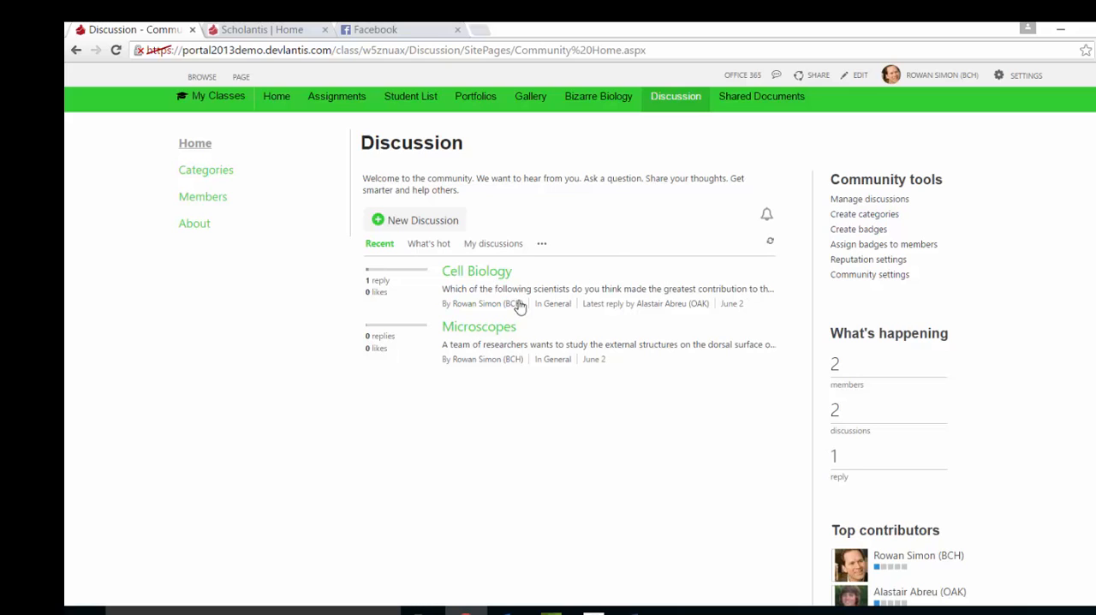
click(486, 272)
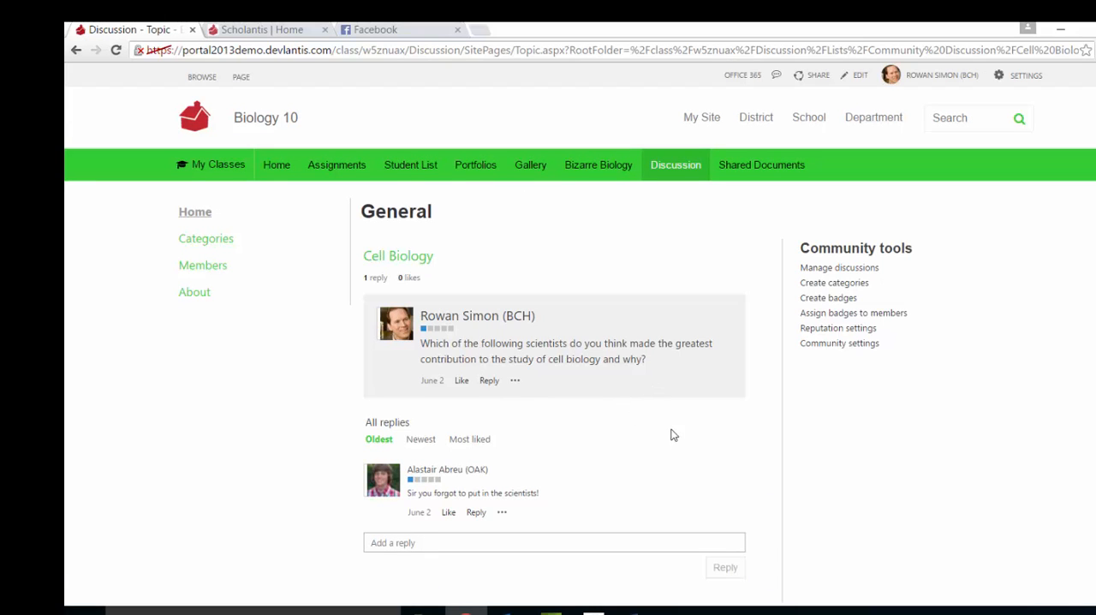
scroll(589, 409, down, 1)
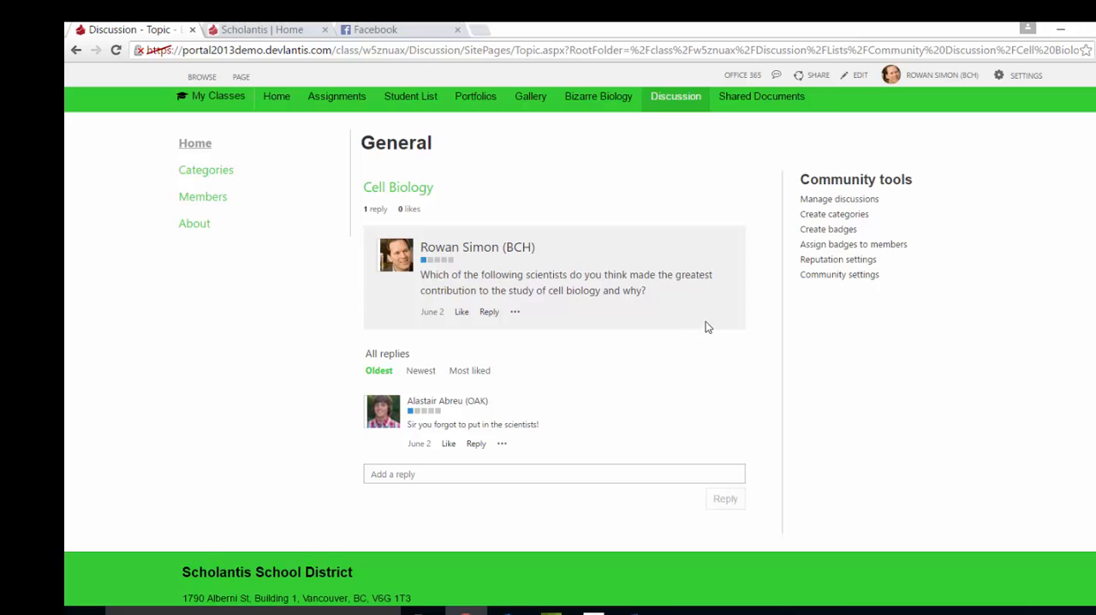
scroll(707, 258, up, 2)
Create a Word document named Notes in Shared Documents, enter "jciudjcn jksncjadcndsjcndksn" as its text, and return to the document list.
click(762, 168)
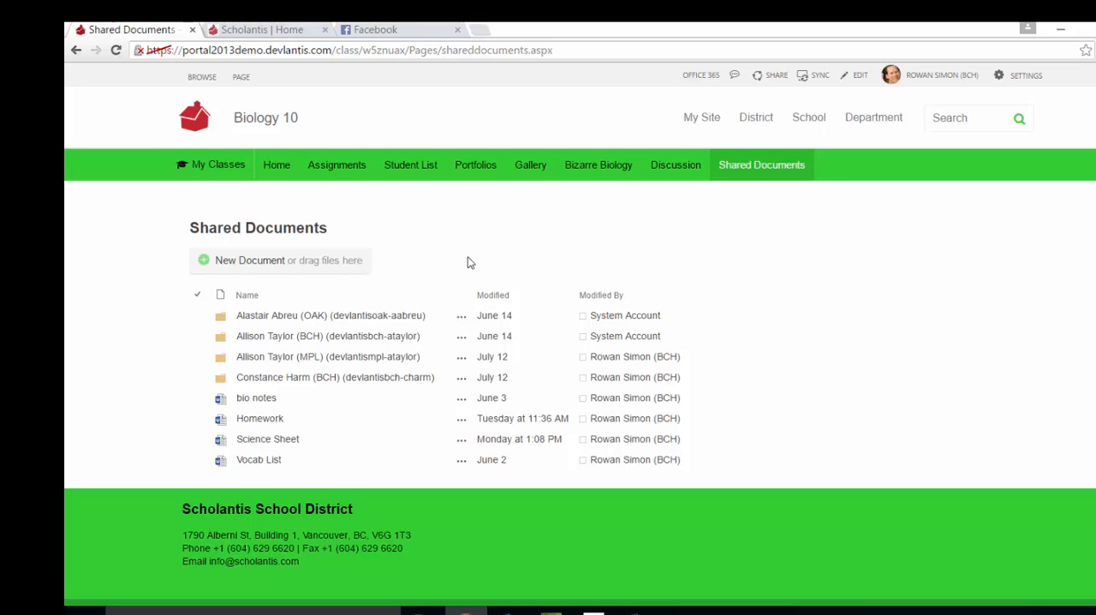
click(233, 262)
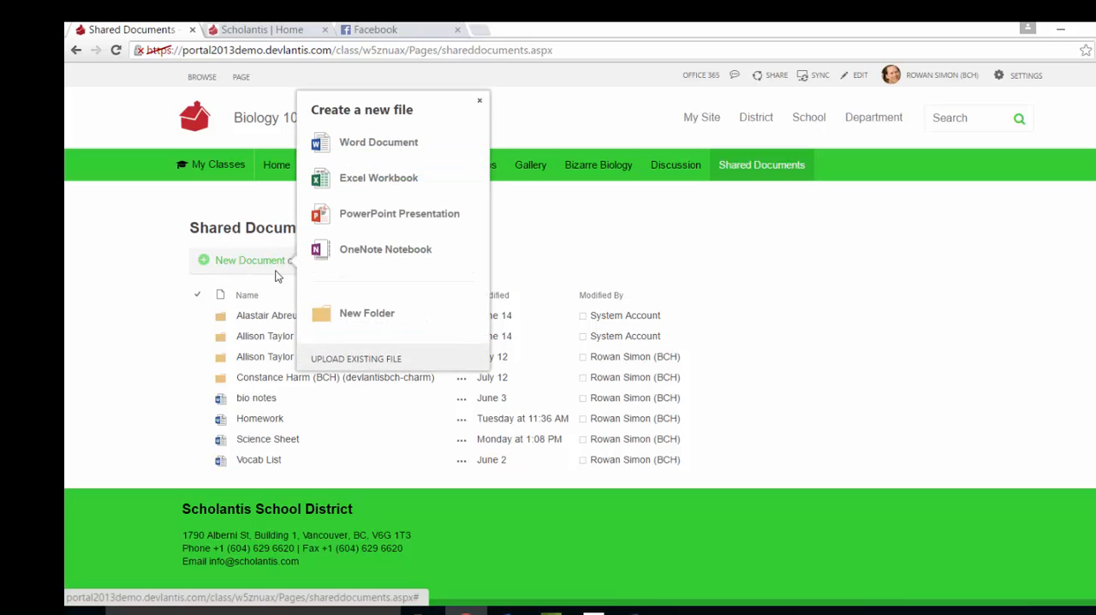
click(373, 144)
text(Note)
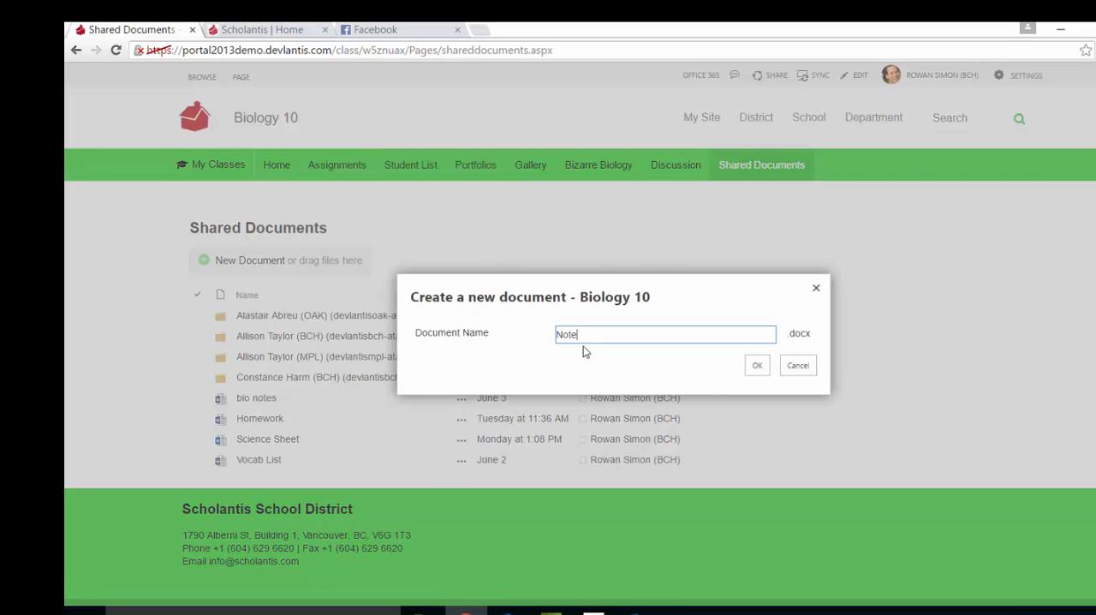
text(s)
click(755, 366)
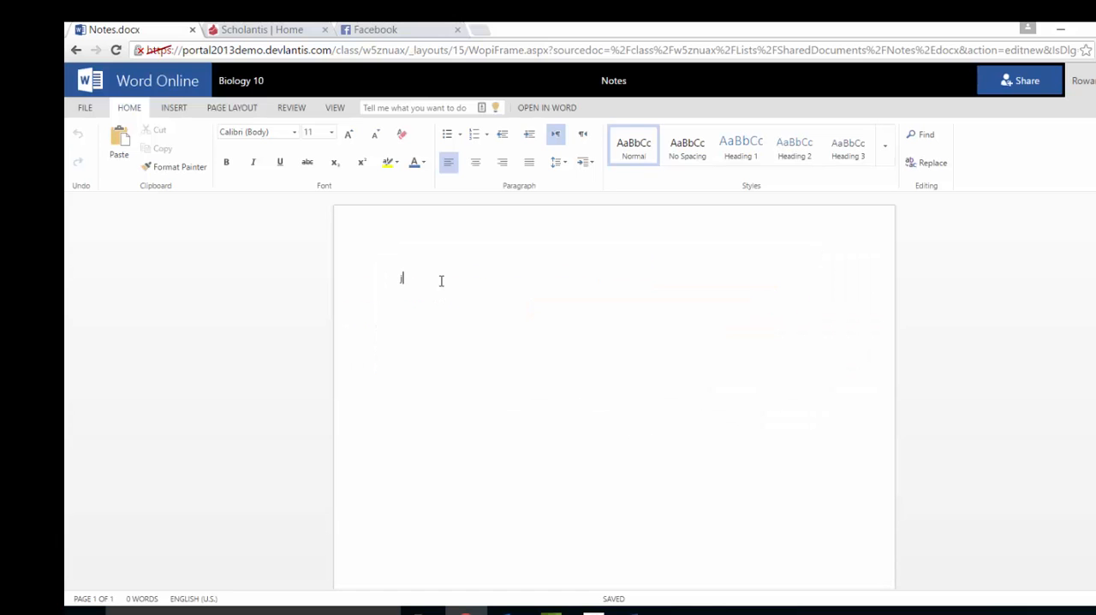
text(jciudjcn jksncjadcndsjcndksn)
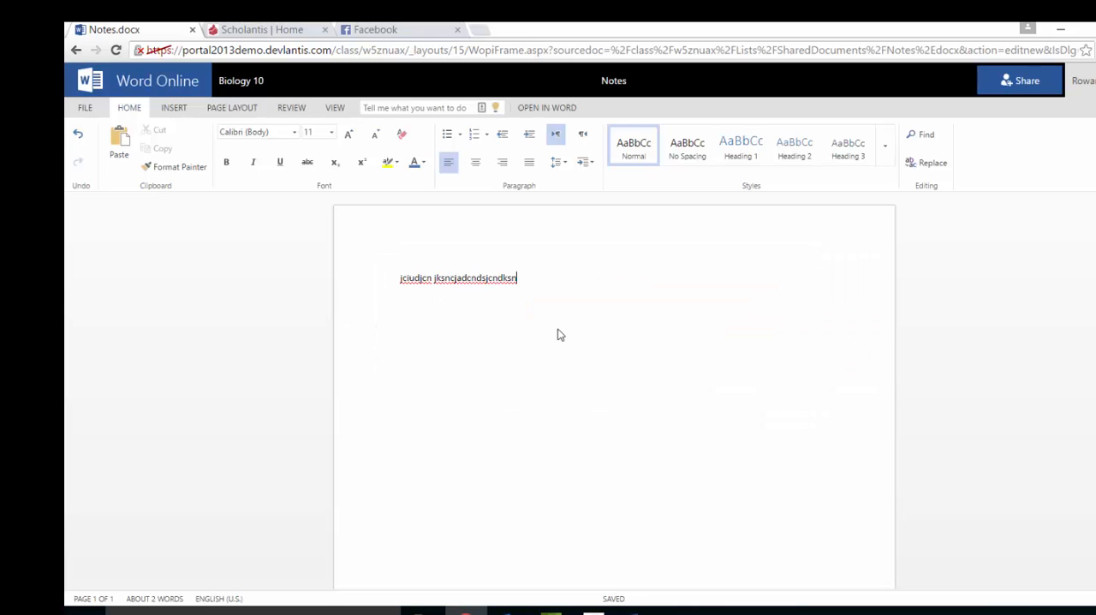
click(75, 50)
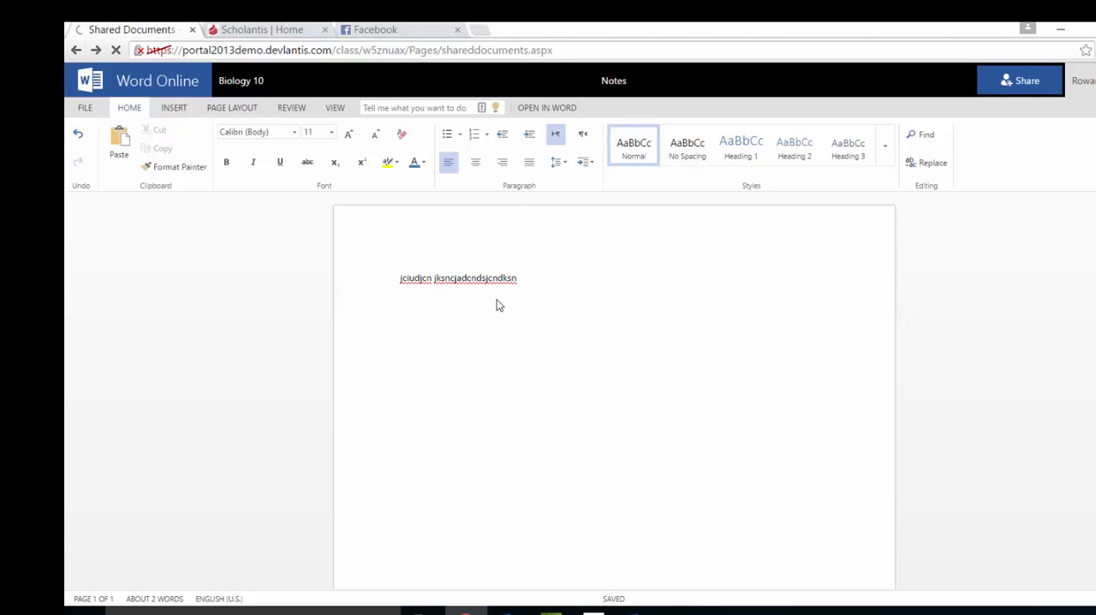